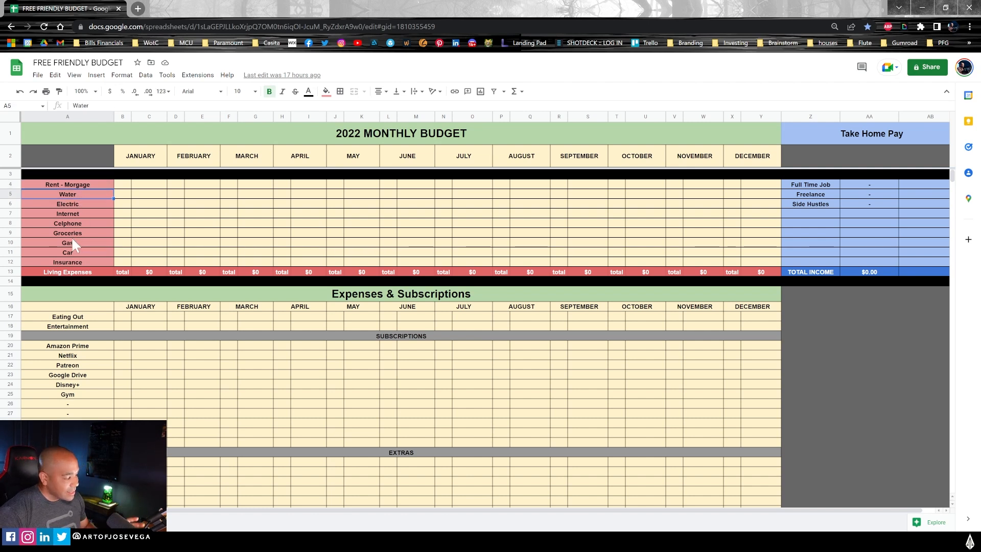
# Step: Review the living expense categories from rent to insurance and where their January amounts go
pyautogui.click(71, 183)
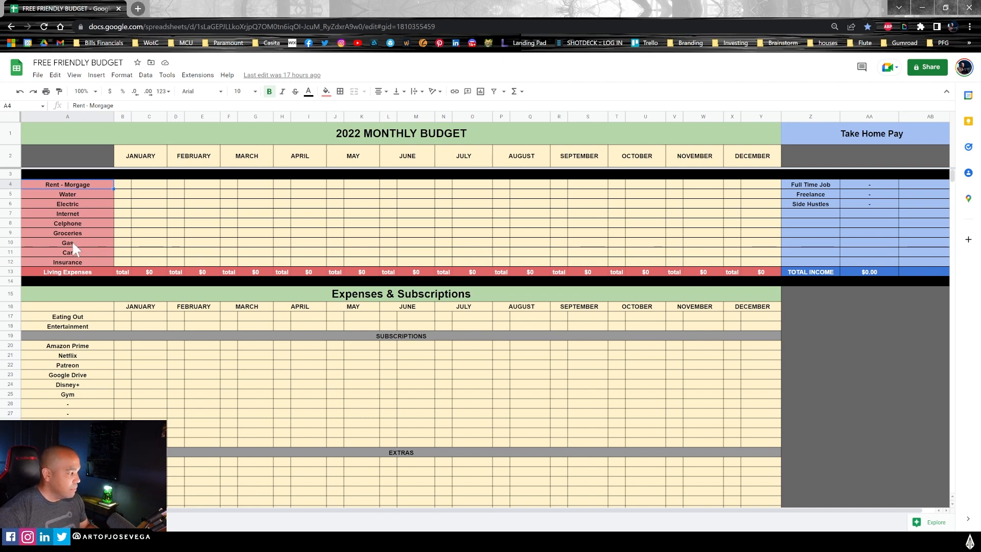
pyautogui.click(78, 204)
pyautogui.click(78, 215)
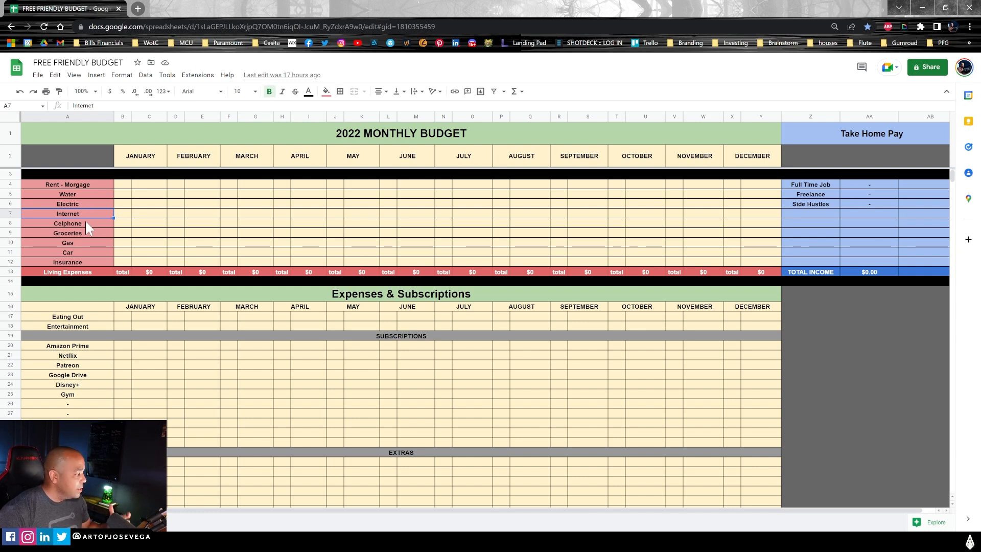
pyautogui.moveTo(90, 182); pyautogui.dragTo(85, 259)
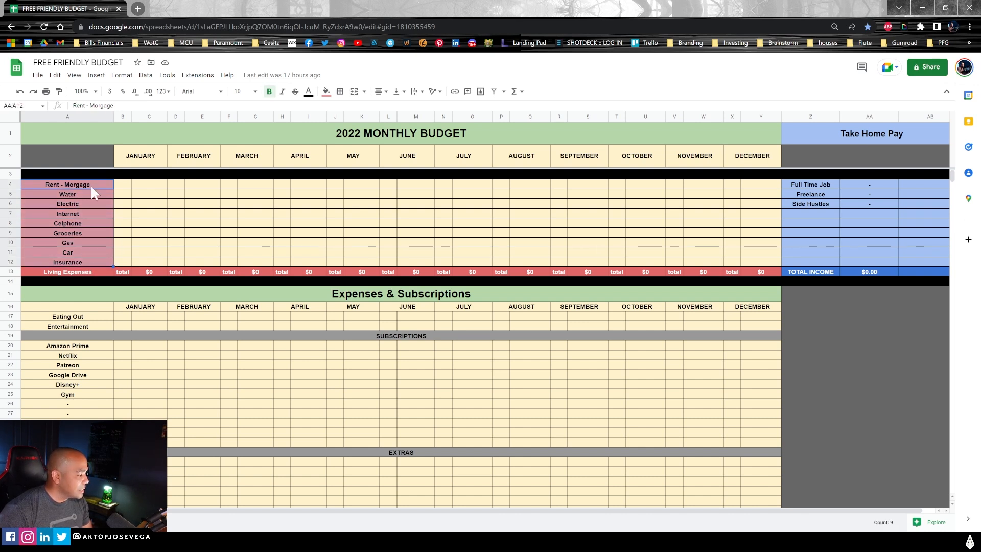
pyautogui.click(72, 232)
pyautogui.moveTo(76, 186); pyautogui.dragTo(103, 256)
pyautogui.click(97, 261)
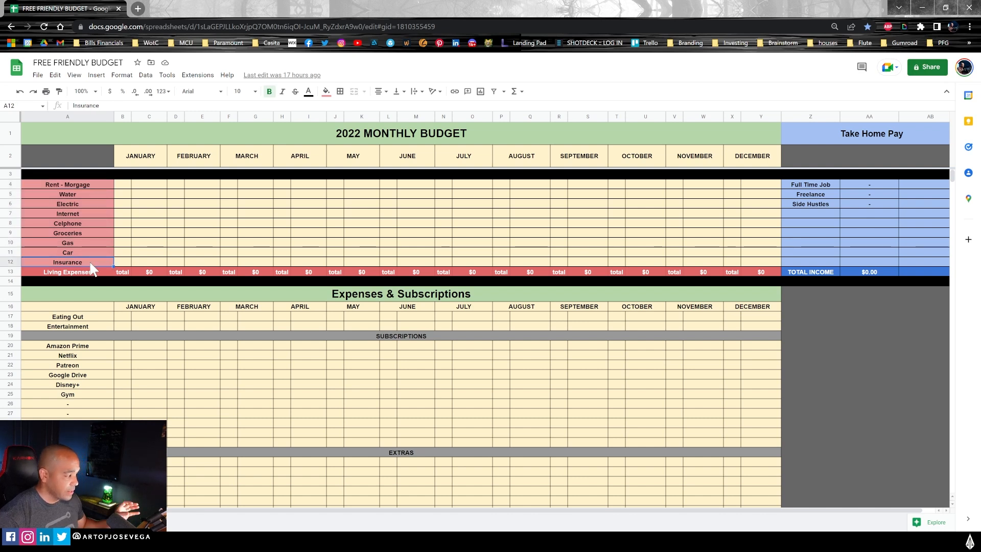
pyautogui.click(145, 185)
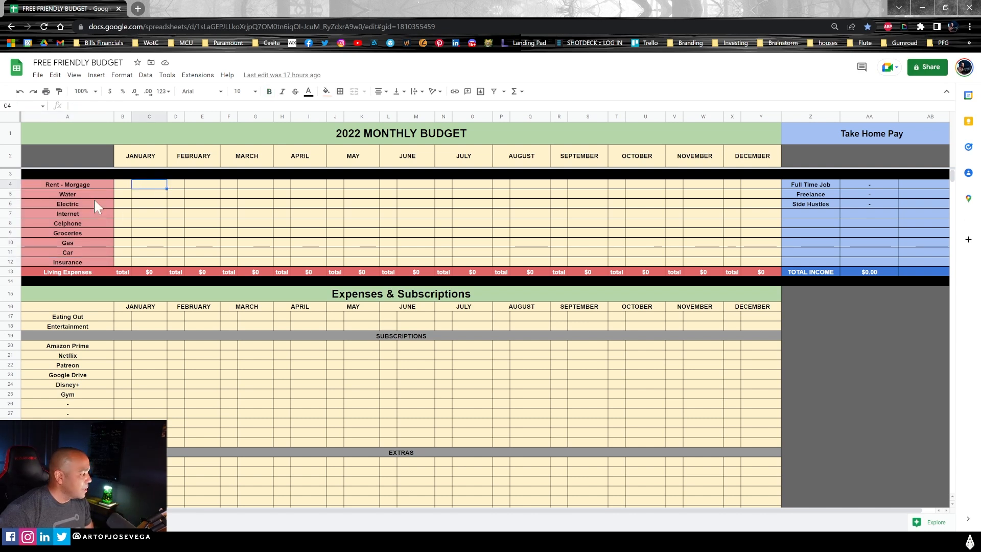
pyautogui.click(143, 196)
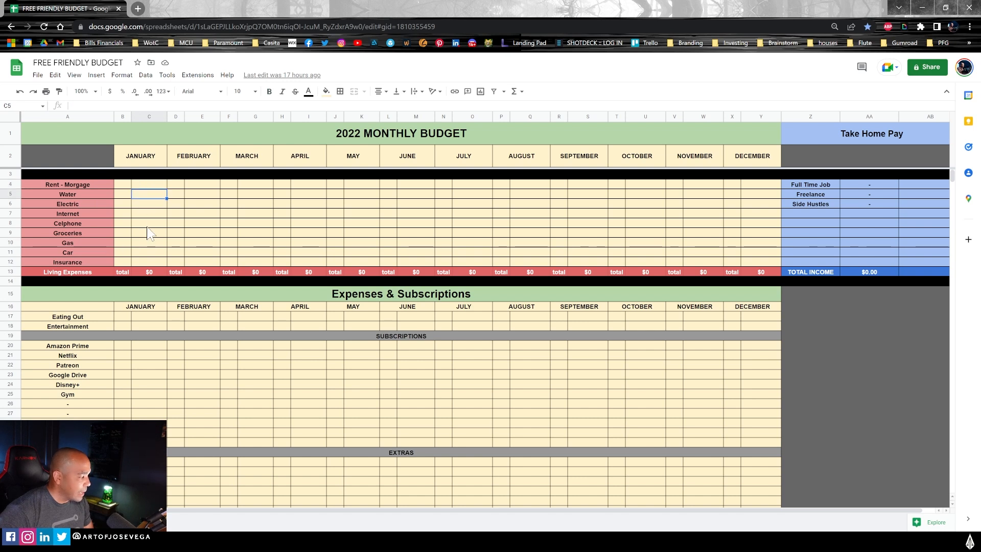
# Step: Go through the individual living expense rows, from rent and electric down to gas and car
pyautogui.click(71, 184)
pyautogui.click(160, 187)
pyautogui.click(81, 204)
pyautogui.click(81, 212)
pyautogui.click(88, 224)
pyautogui.click(84, 233)
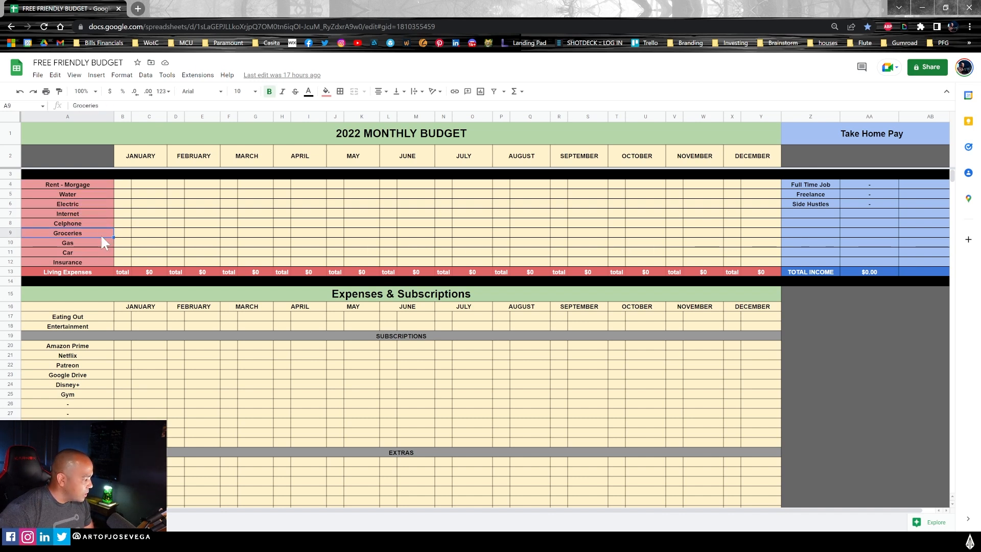
pyautogui.click(75, 241)
pyautogui.click(95, 253)
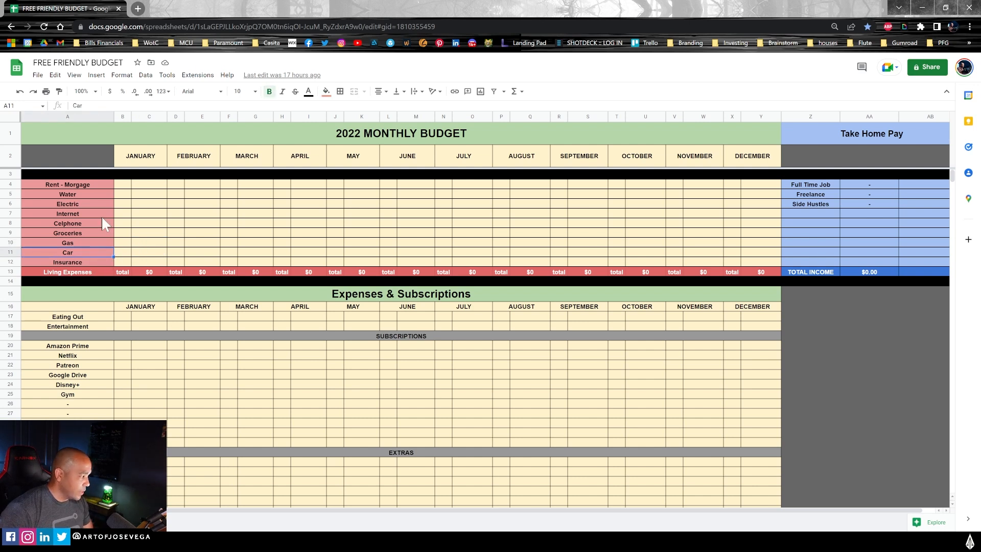
pyautogui.click(146, 224)
pyautogui.press('Up')
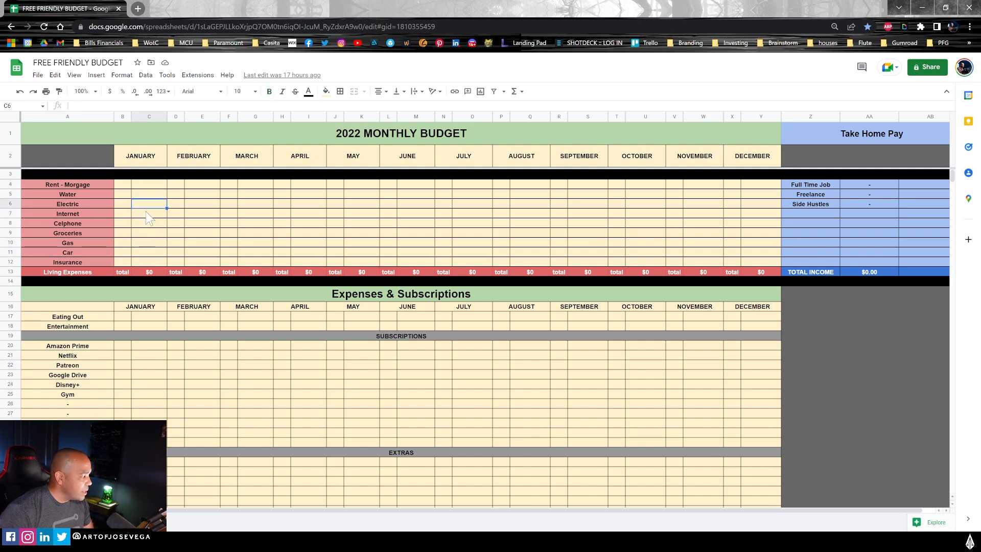
# Step: Enter sample January amounts of 1500 for rent, 50 for water, 100 for electric and 100 for internet
pyautogui.moveTo(146, 184); pyautogui.dragTo(146, 266)
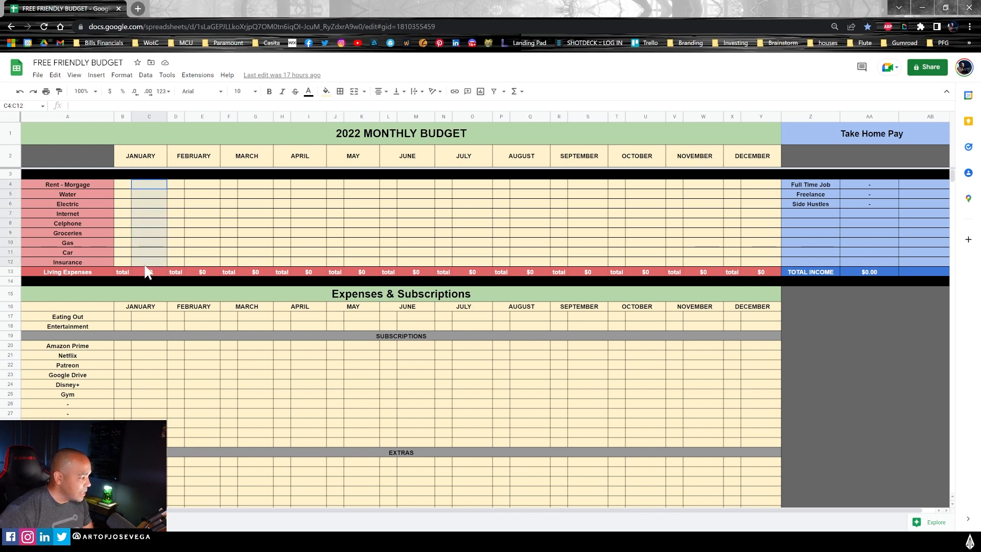
pyautogui.click(147, 185)
pyautogui.write('1500')
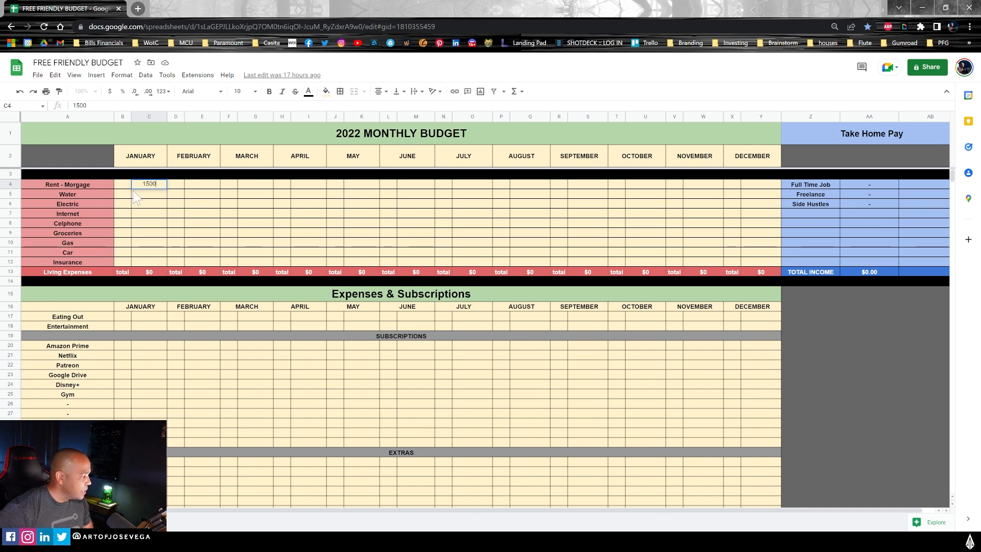
pyautogui.press('Return')
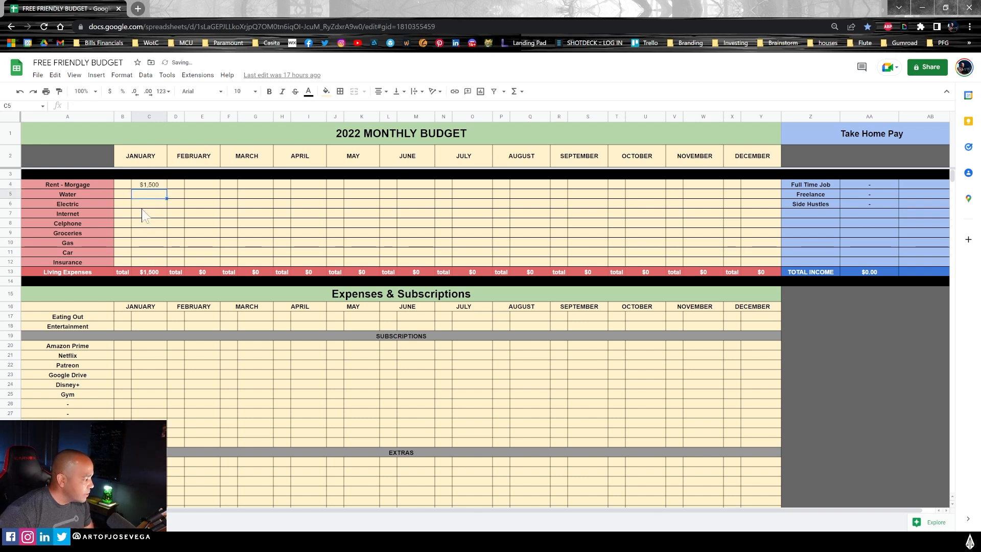
pyautogui.write('50')
pyautogui.press('Return')
pyautogui.write('100')
pyautogui.press('Return')
pyautogui.write('100')
pyautogui.press('Return')
# Step: Check the January living expenses total, then clear the January amounts from rent to insurance
pyautogui.click(148, 272)
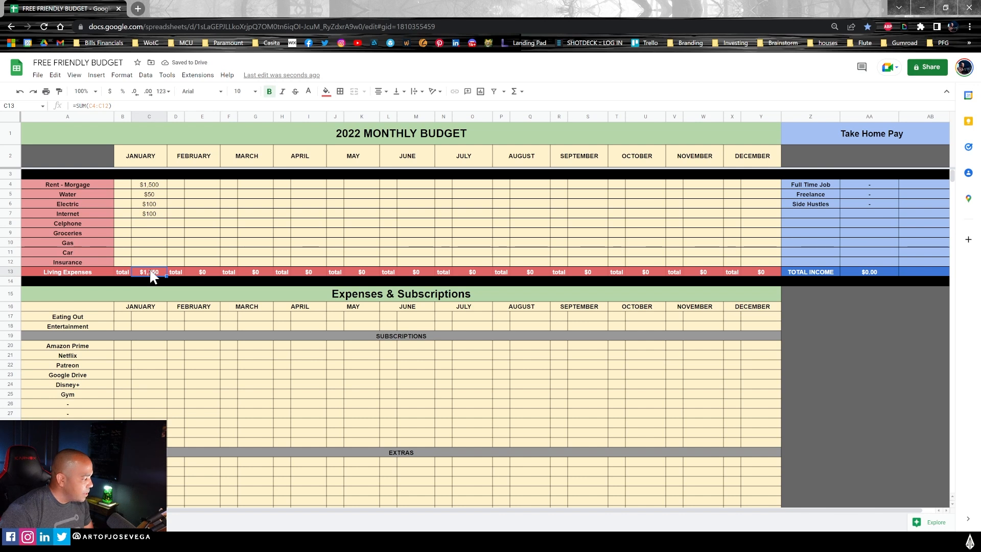
pyautogui.moveTo(147, 188); pyautogui.dragTo(153, 262)
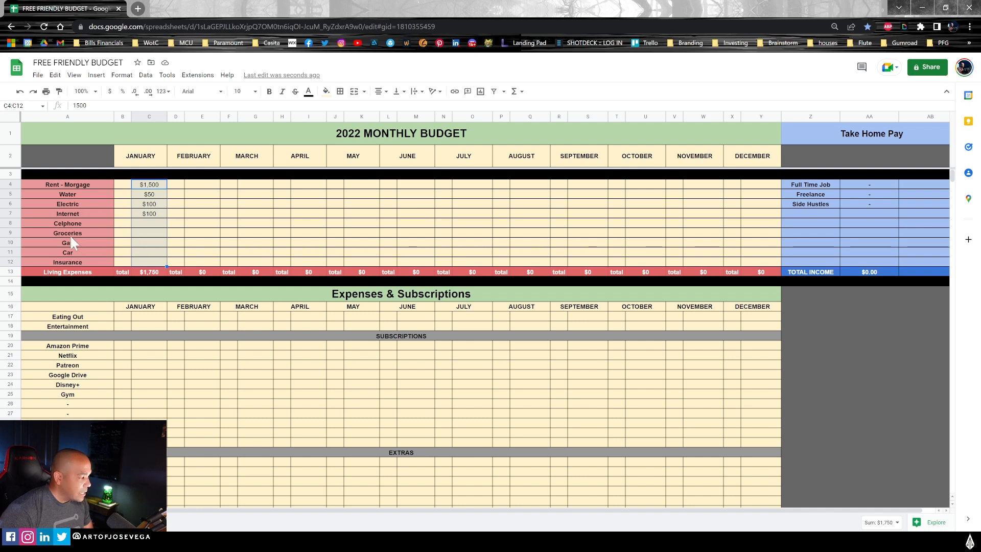
pyautogui.moveTo(67, 185); pyautogui.dragTo(86, 263)
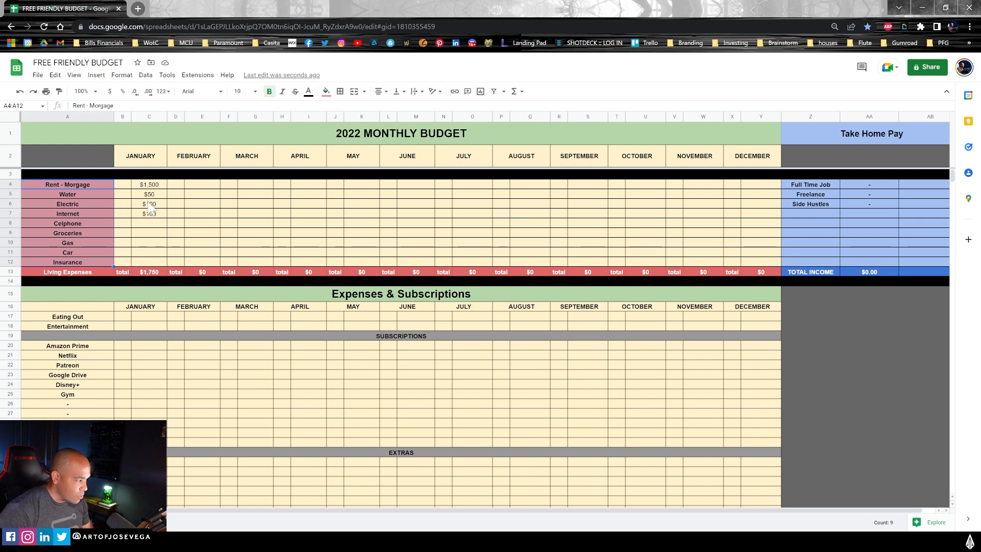
pyautogui.moveTo(149, 185); pyautogui.dragTo(154, 269)
pyautogui.press('Delete')
pyautogui.click(152, 271)
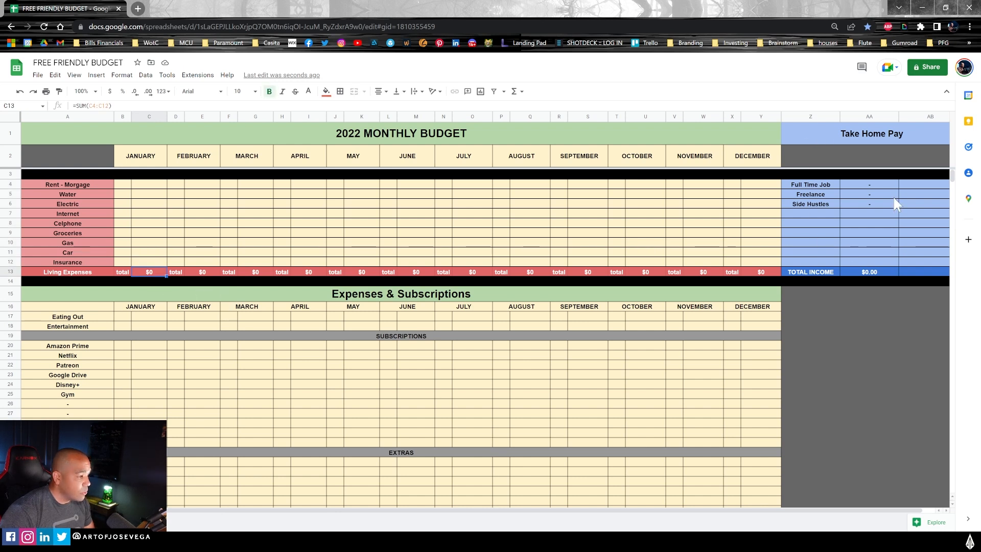
# Step: Set the Full Time Job amount under Take Home Pay to 5000
pyautogui.click(862, 137)
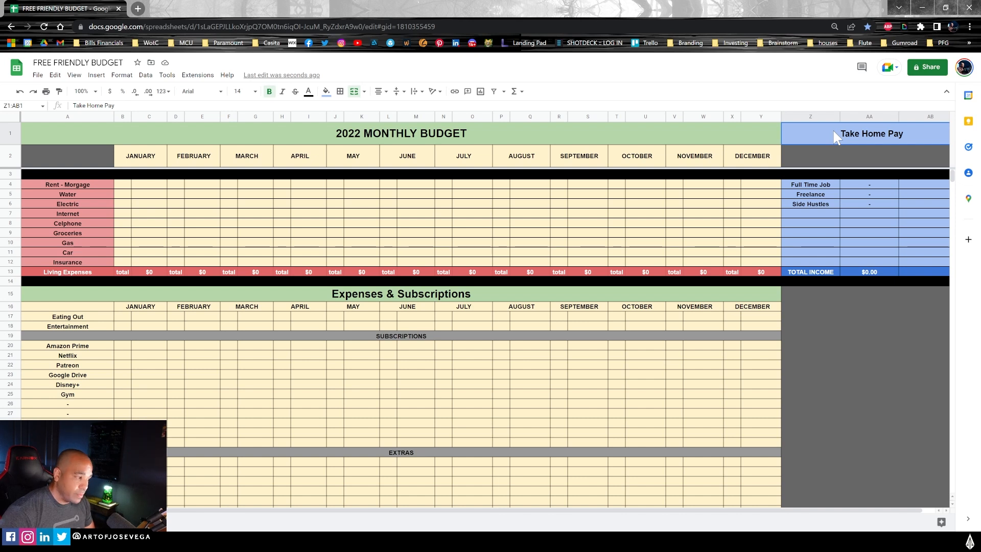
pyautogui.click(862, 185)
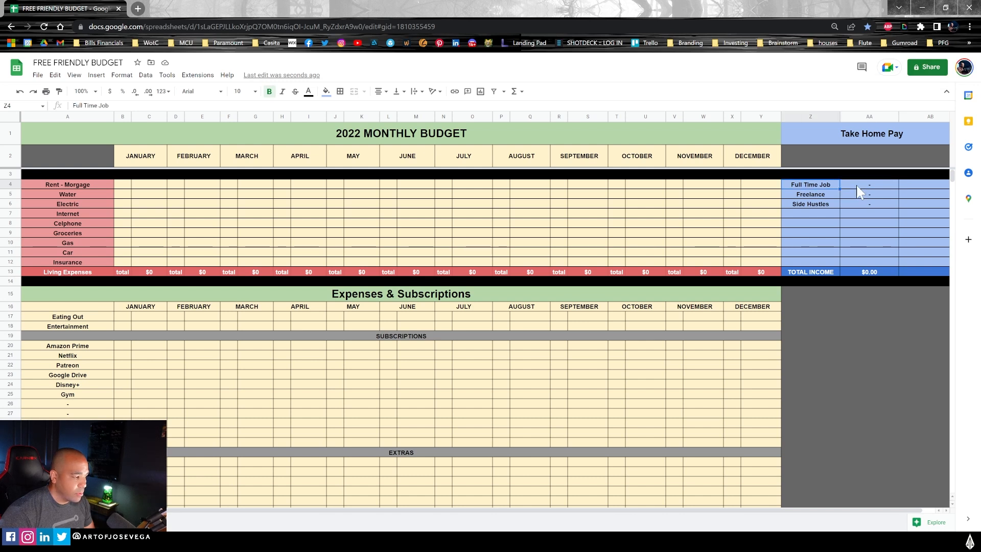
pyautogui.write('5000')
pyautogui.press('Return')
# Step: Set the Freelance income to 1000 and the Side Hustles income to 300 under Take Home Pay
pyautogui.click(816, 197)
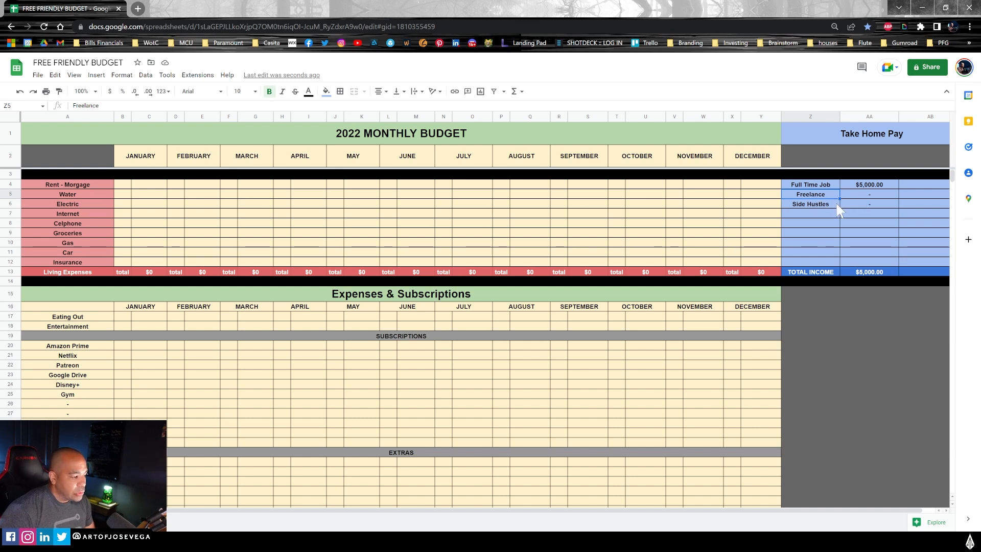
pyautogui.click(855, 197)
pyautogui.click(813, 204)
pyautogui.click(871, 198)
pyautogui.click(859, 206)
pyautogui.click(811, 185)
pyautogui.click(868, 187)
pyautogui.click(816, 186)
pyautogui.click(868, 193)
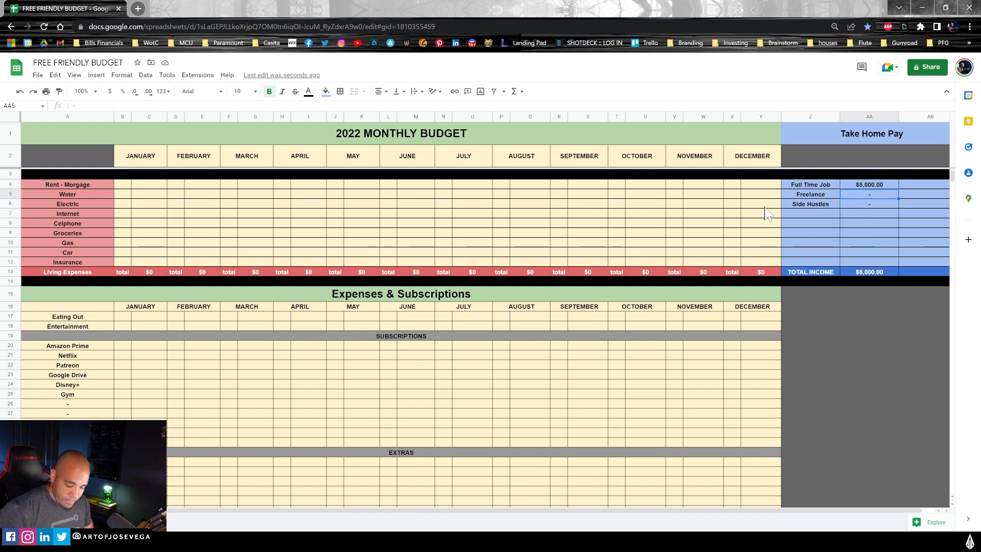
pyautogui.write('1,00')
pyautogui.write('000')
pyautogui.press('Return')
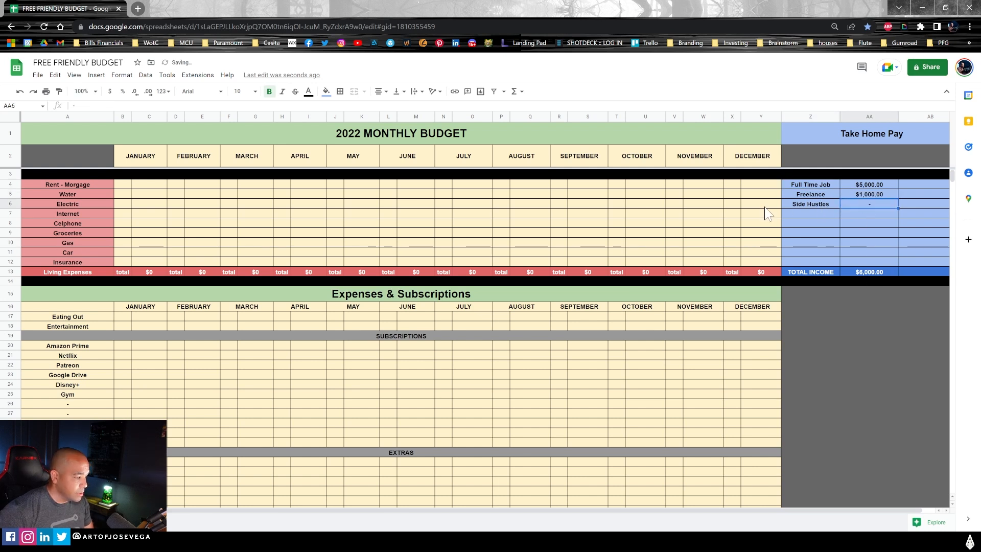
pyautogui.write('300')
pyautogui.click(869, 274)
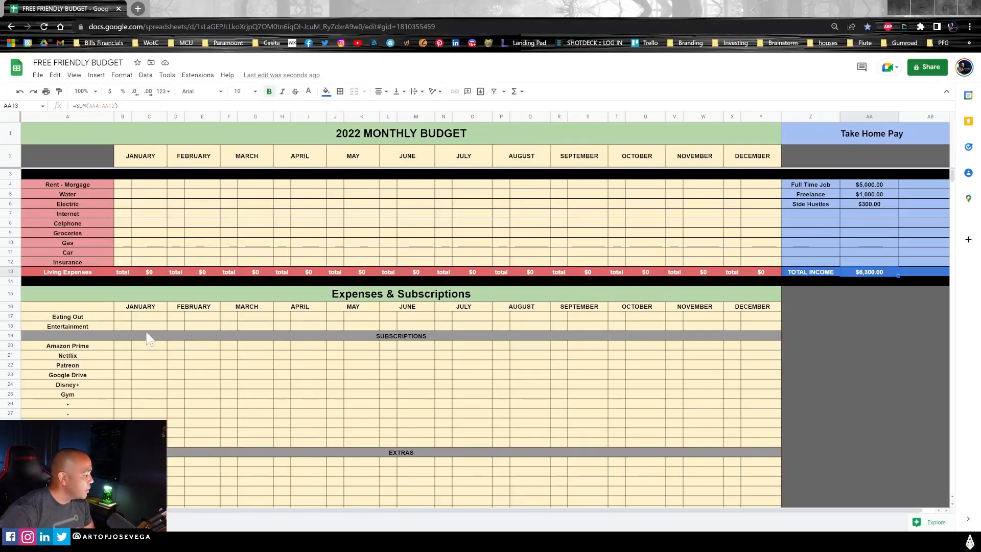
# Step: Enter January living expenses of 1500 for rent, 100 for water, 150 for electric, 75 for internet and 200 for cellphone
pyautogui.click(122, 326)
pyautogui.click(148, 185)
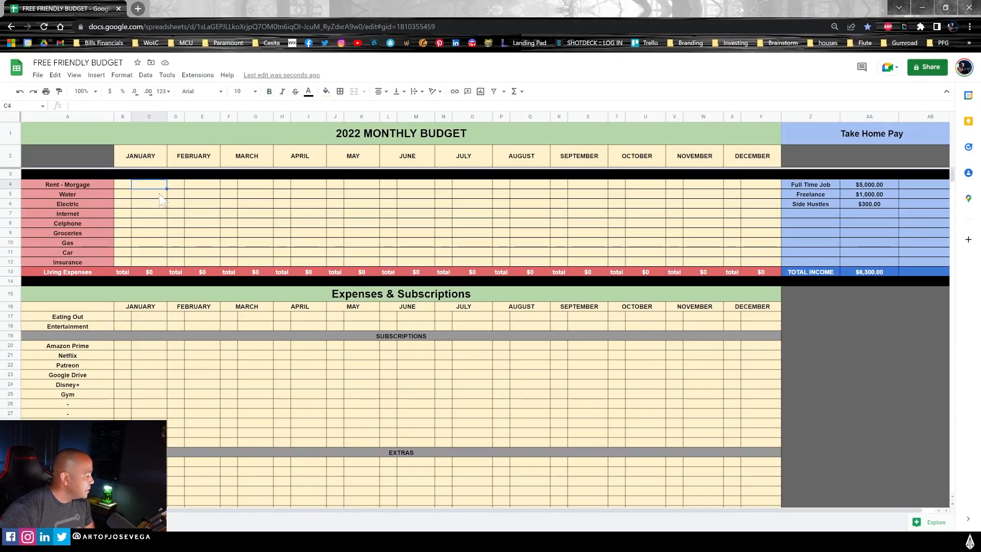
pyautogui.write('1500')
pyautogui.press('Tab')
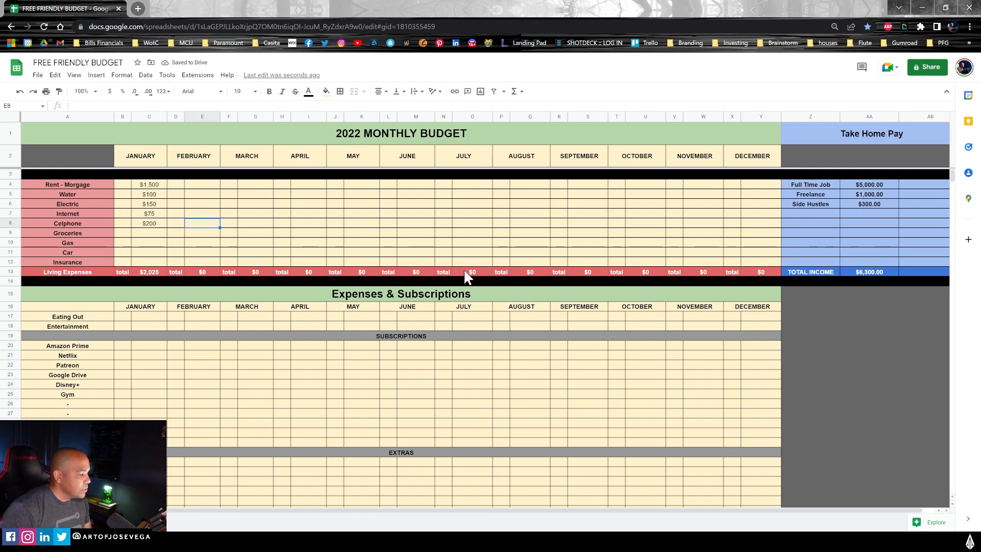
# Step: Set the January Eating Out expense to 300 in the Expenses & Subscriptions section
pyautogui.scroll(-3, 368, 270)
pyautogui.scroll(3, 371, 275)
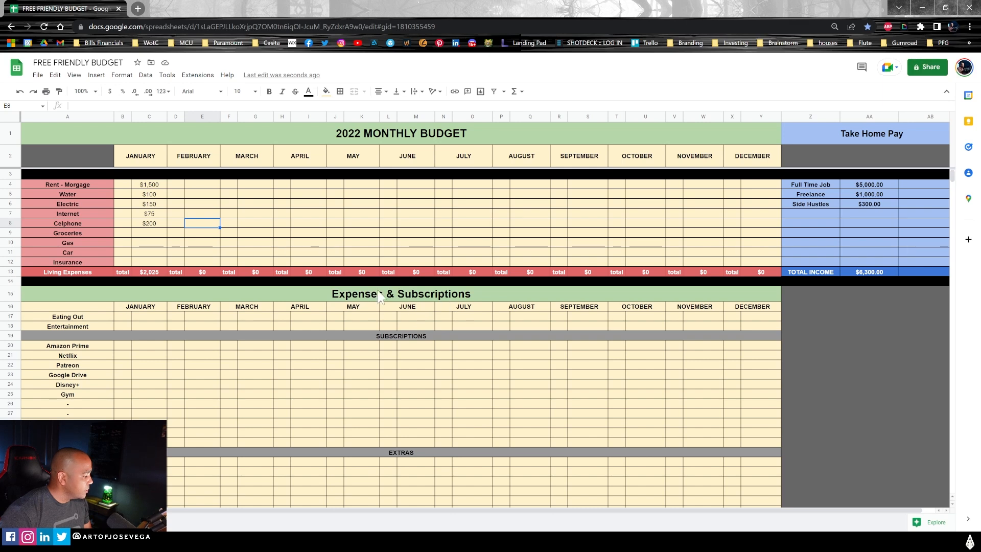
pyautogui.scroll(-3, 307, 325)
pyautogui.scroll(3, 249, 315)
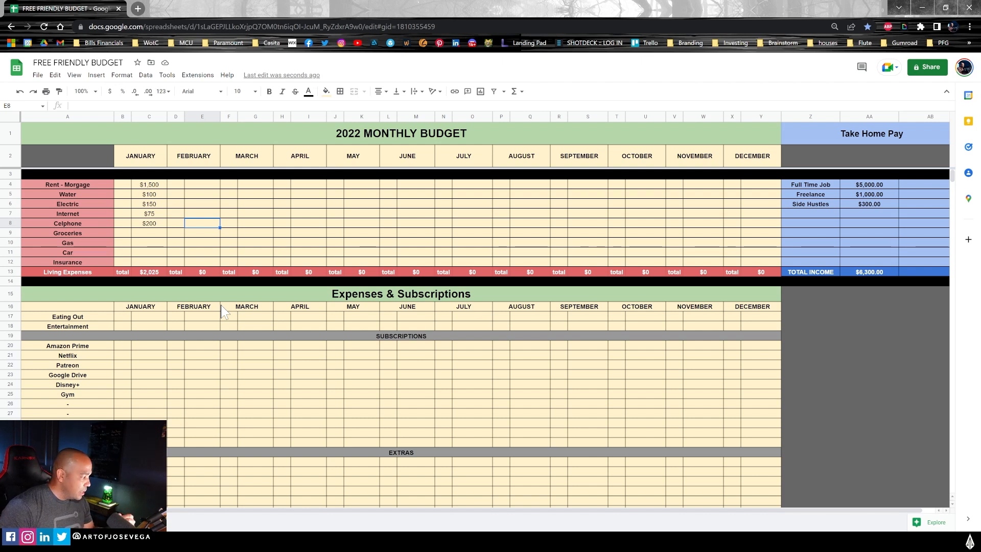
pyautogui.click(152, 316)
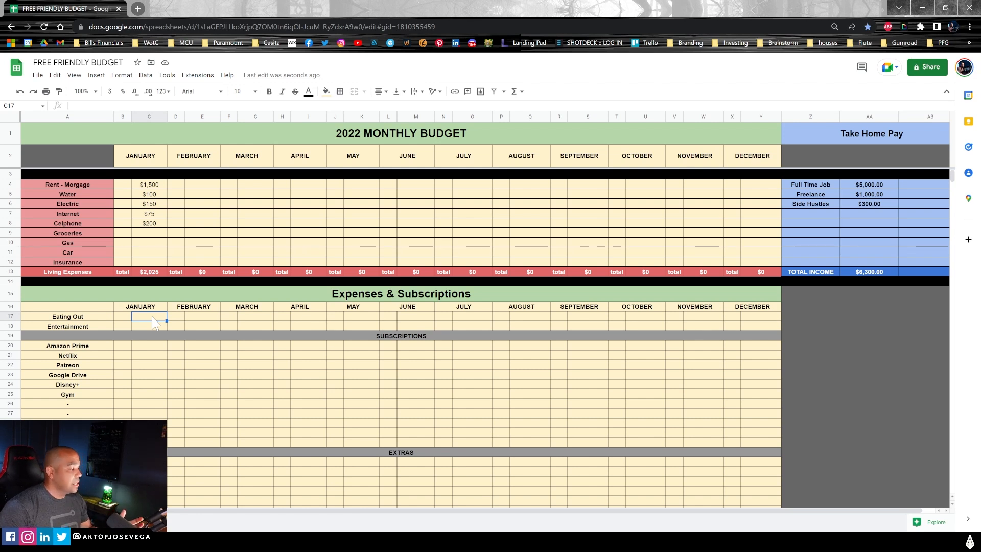
pyautogui.write('0')
pyautogui.press('Return')
pyautogui.hotkey('ctrl', 'z')
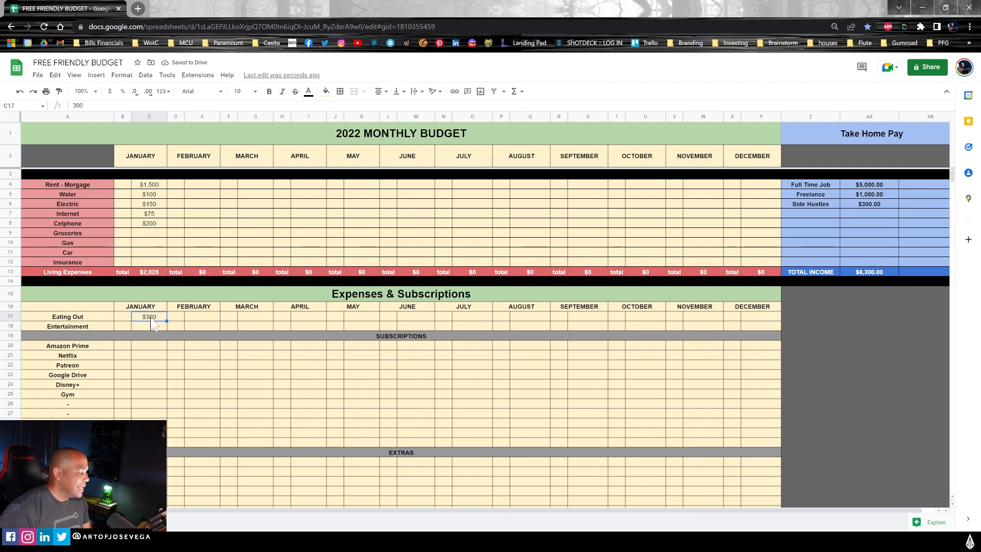
# Step: Look through the January cells for entertainment, subscriptions and extras
pyautogui.click(149, 327)
pyautogui.click(148, 346)
pyautogui.click(147, 364)
pyautogui.click(147, 375)
pyautogui.click(147, 387)
pyautogui.click(148, 403)
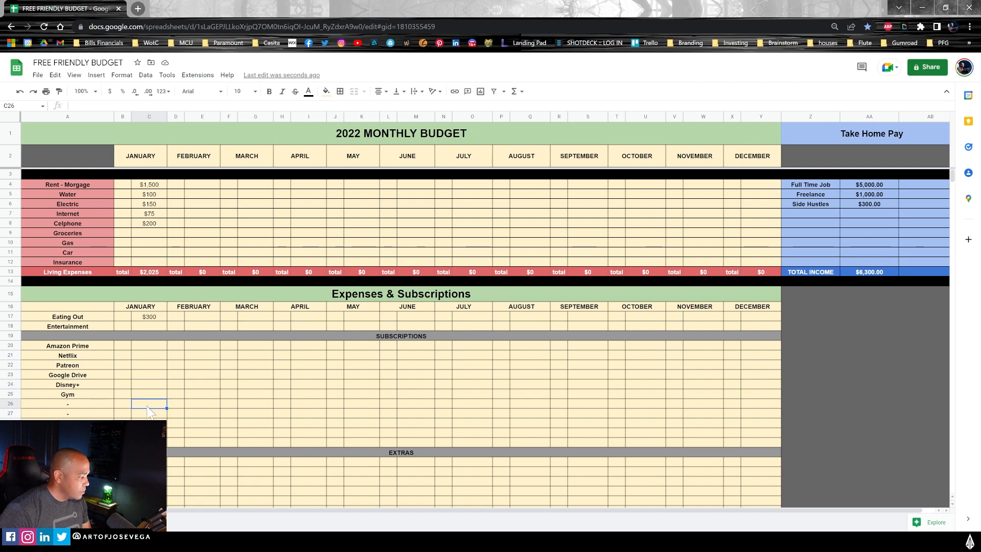
pyautogui.click(148, 424)
pyautogui.click(149, 461)
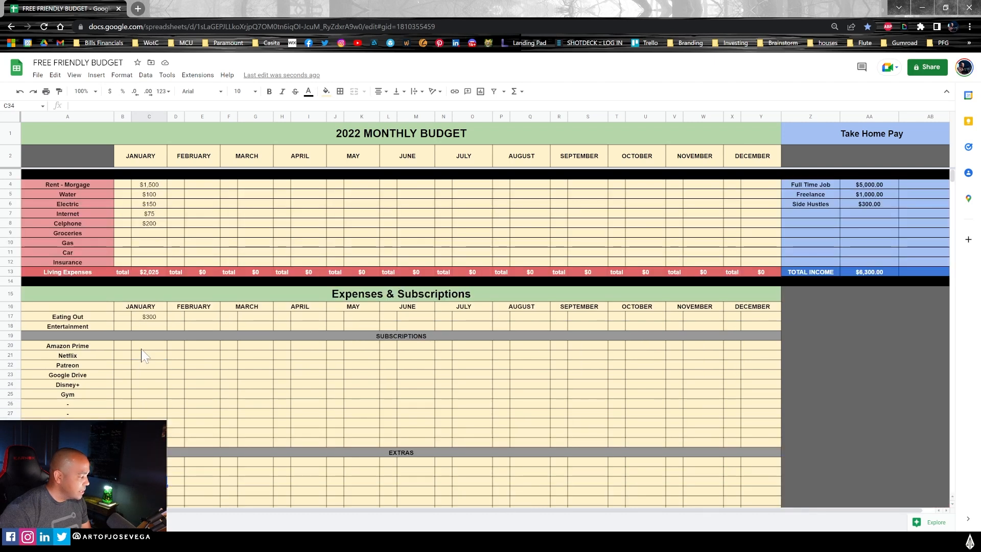
# Step: Set the January Entertainment expense to 200
pyautogui.click(148, 319)
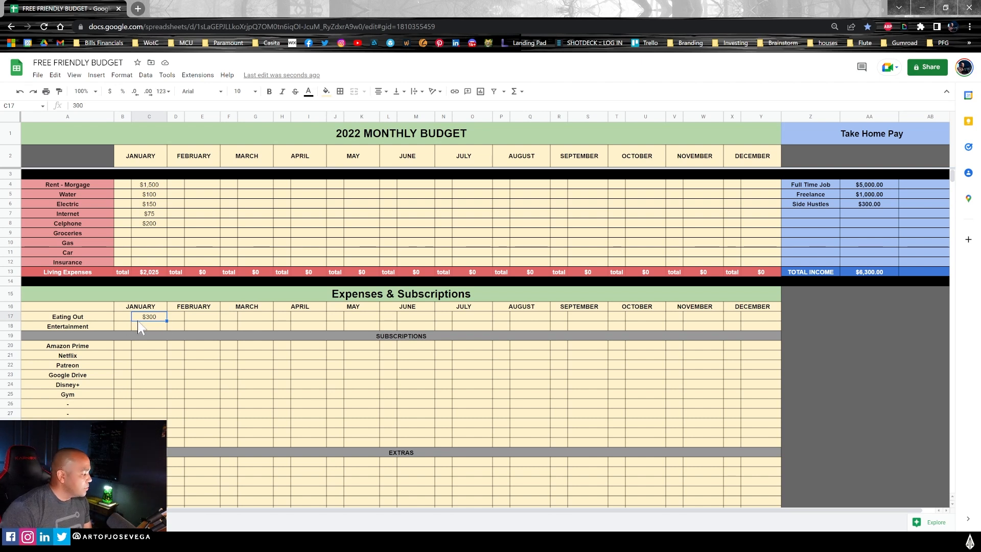
pyautogui.click(153, 327)
pyautogui.write('200')
pyautogui.press('Return')
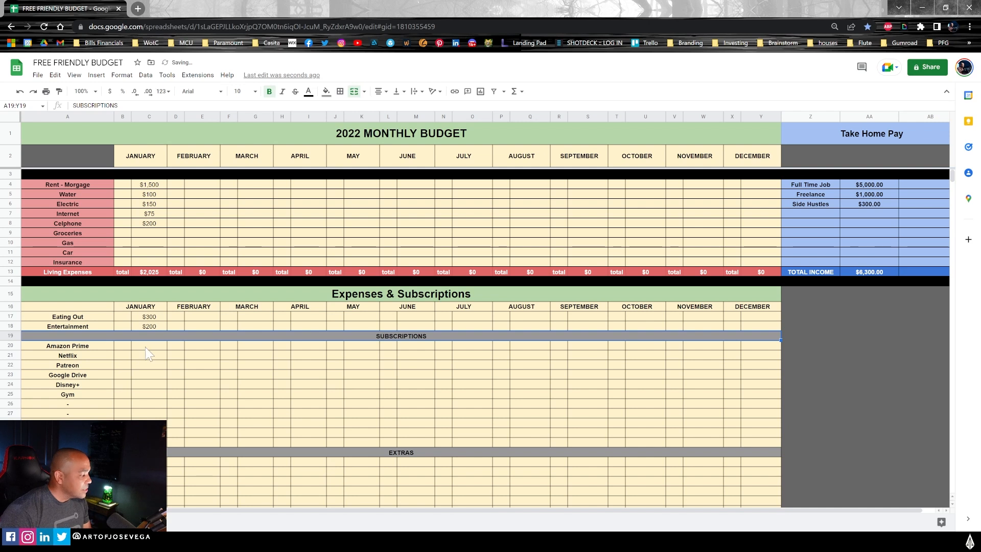
pyautogui.click(151, 327)
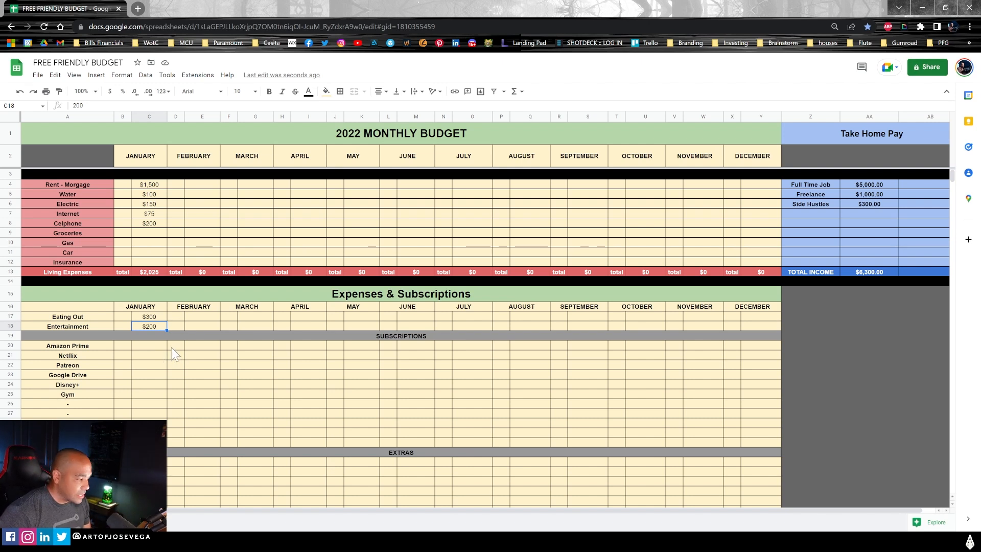
# Step: Enter January subscription costs of 12 for Netflix and 15 for Patreon
pyautogui.scroll(-2, 179, 352)
pyautogui.click(126, 238)
pyautogui.click(391, 228)
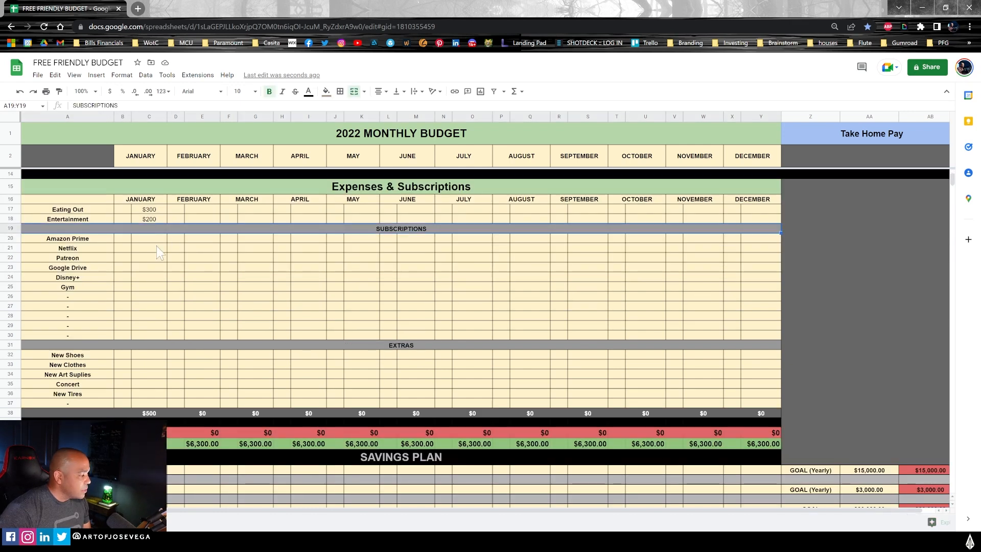
pyautogui.click(74, 239)
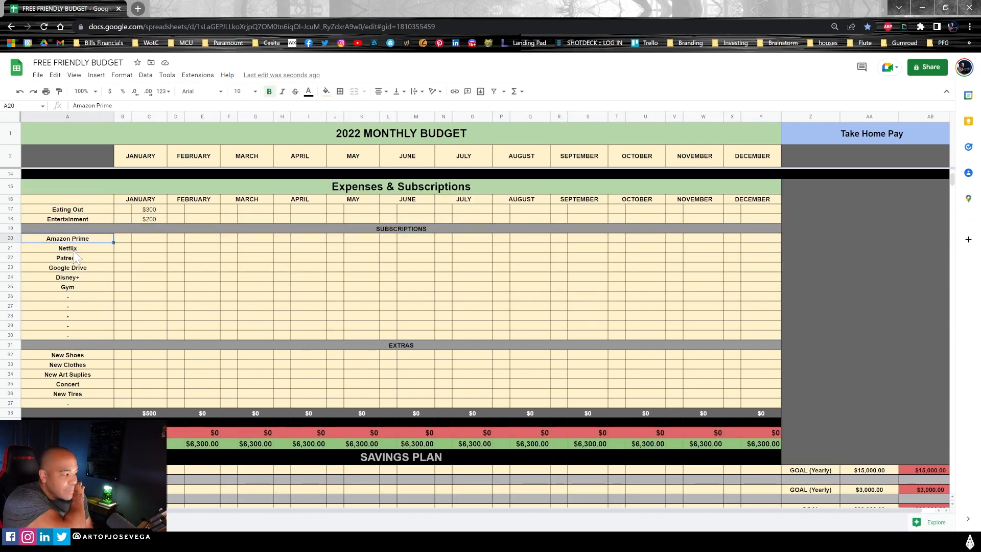
pyautogui.click(145, 240)
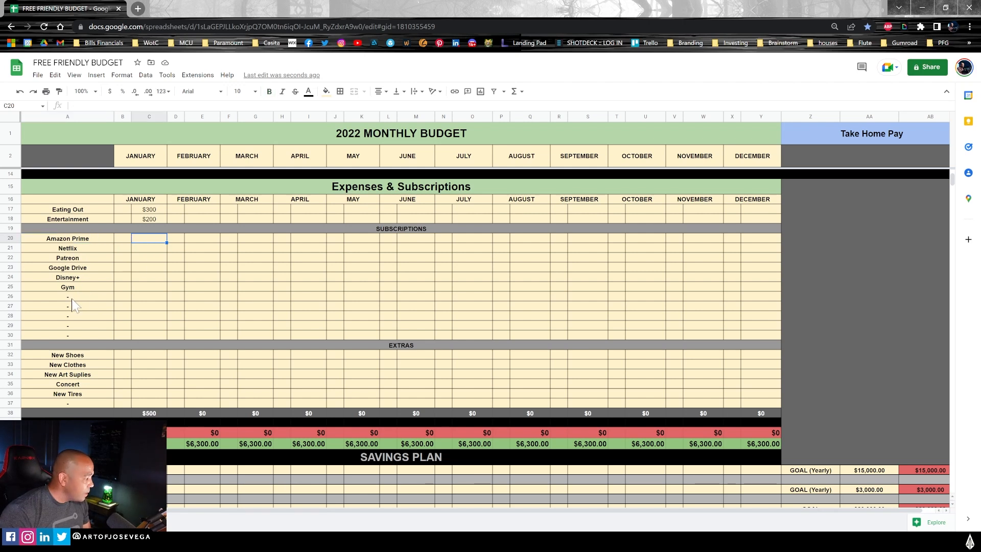
pyautogui.moveTo(69, 298); pyautogui.dragTo(68, 308)
pyautogui.press('Down')
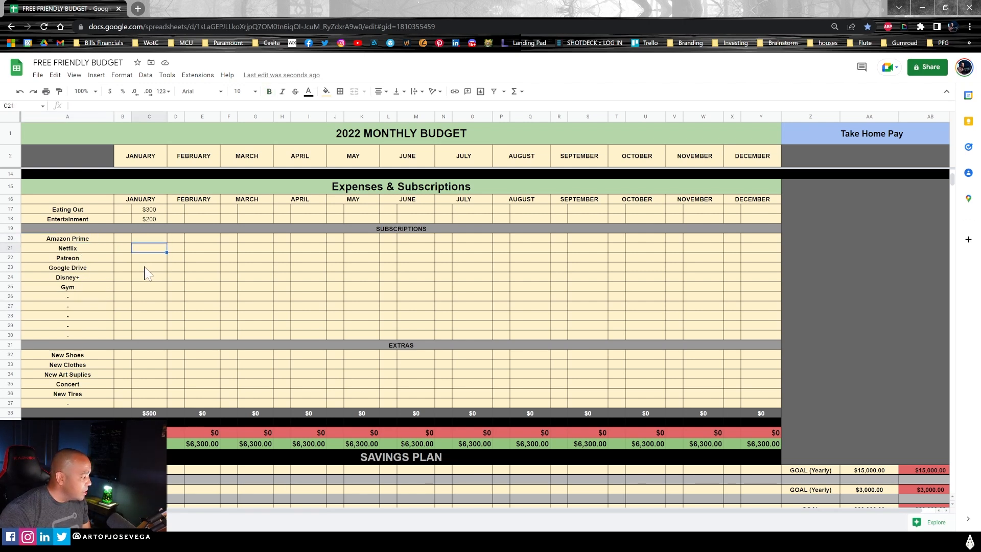
pyautogui.write('12')
pyautogui.press('Return')
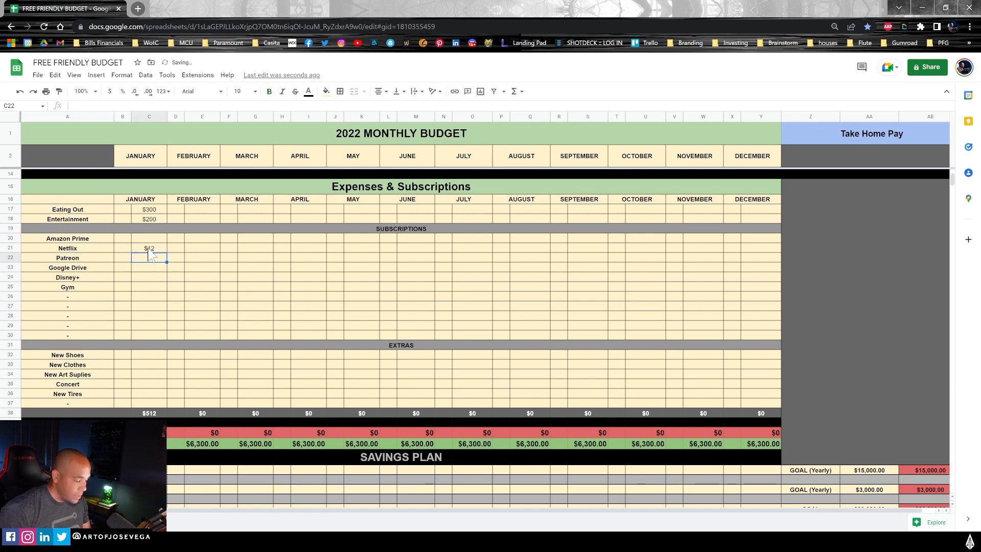
pyautogui.write('15')
pyautogui.press('Return')
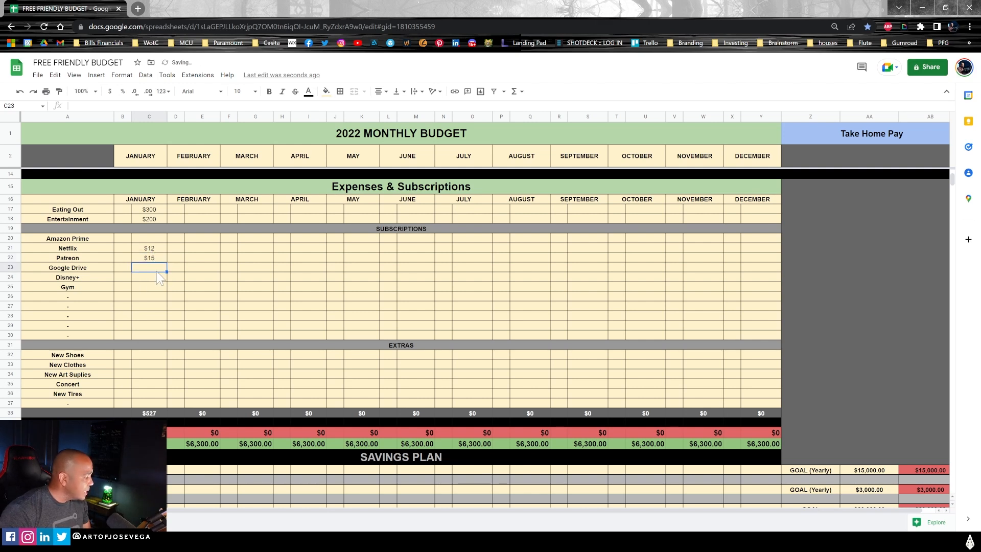
# Step: Enter January subscription costs of 20 for Google Drive, 15 for Disney+, 60 for Gym and 15 for Amazon Prime
pyautogui.write('20')
pyautogui.press('Return')
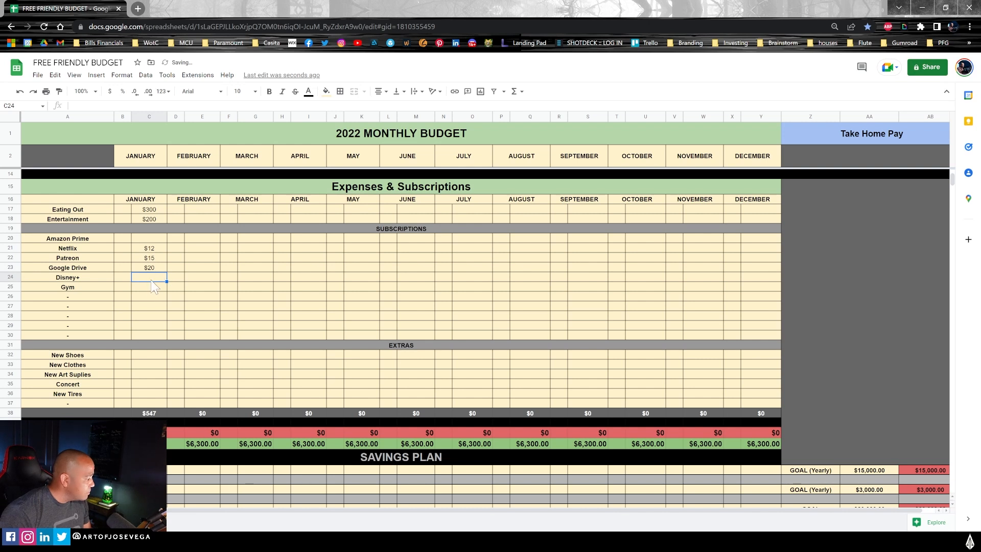
pyautogui.write('15')
pyautogui.press('Return')
pyautogui.write('60')
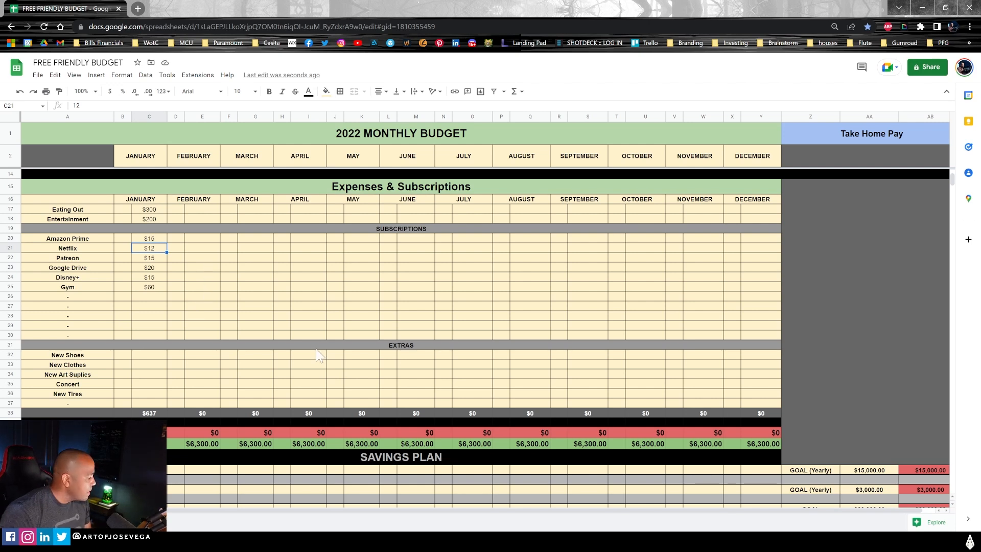
# Step: Look through the Extras section's categories, from New Shoes to New Tires, and their January cells
pyautogui.click(405, 347)
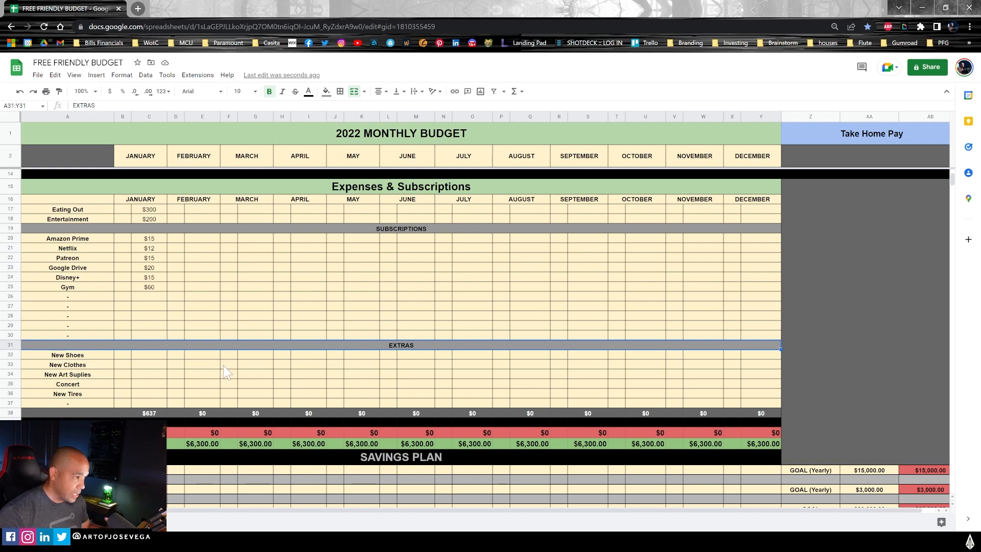
pyautogui.click(69, 359)
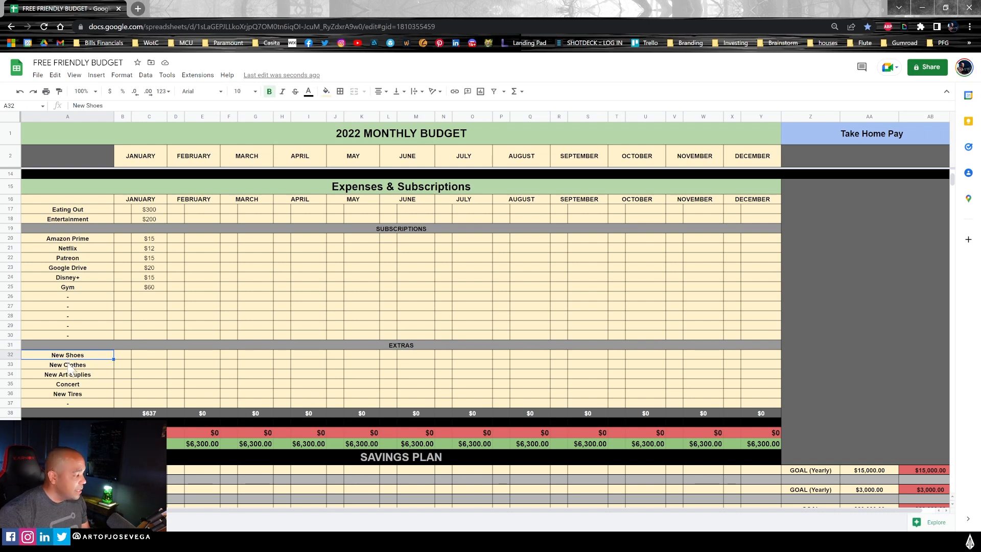
pyautogui.click(152, 357)
pyautogui.click(59, 367)
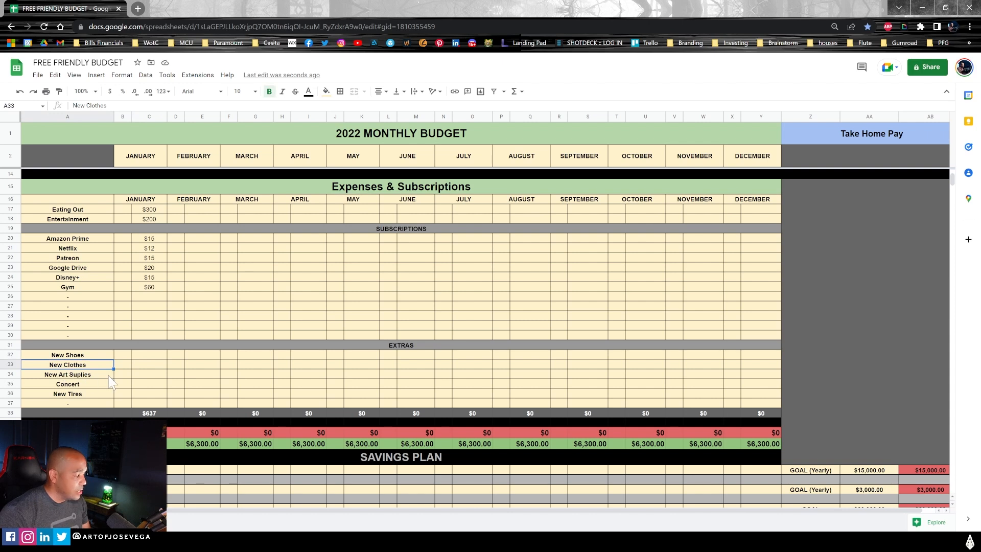
pyautogui.click(144, 386)
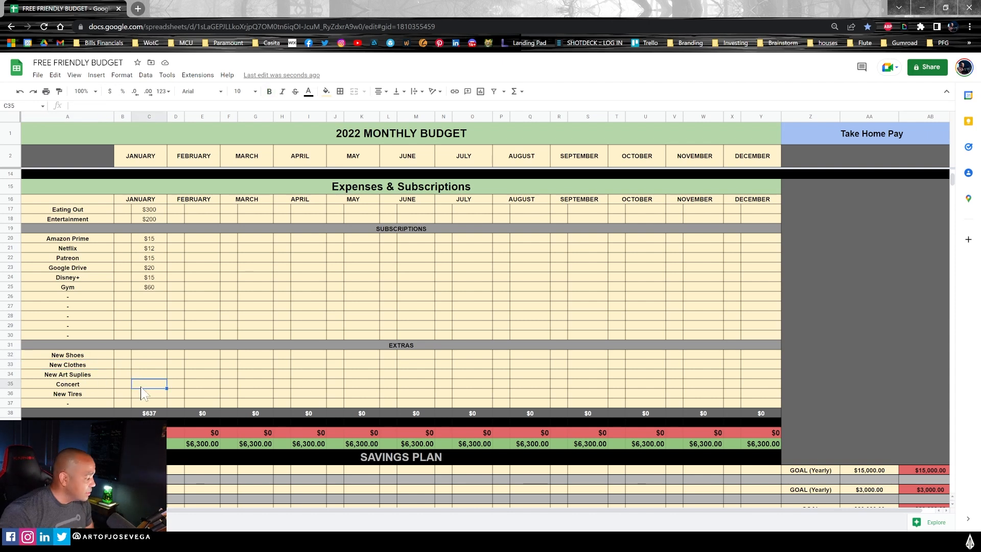
pyautogui.click(142, 396)
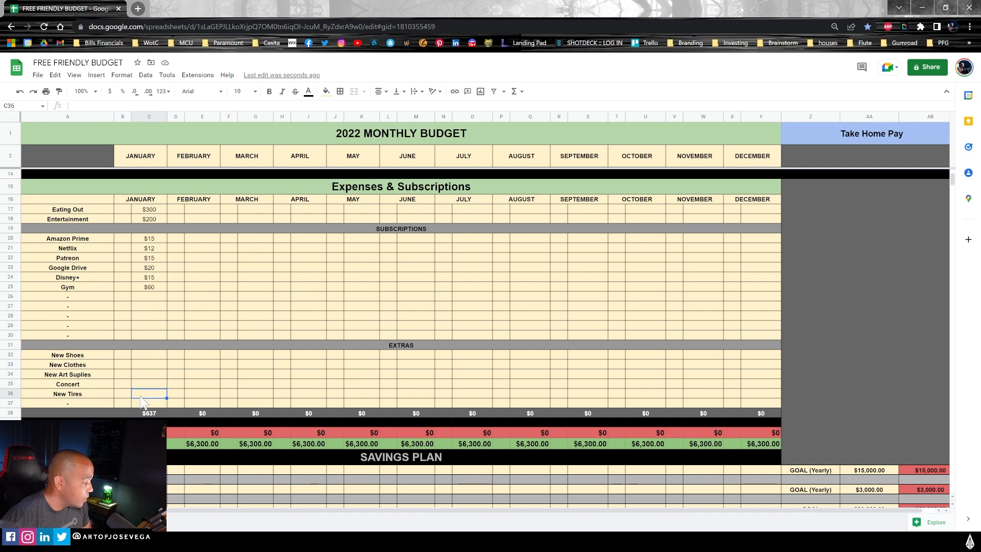
pyautogui.click(91, 357)
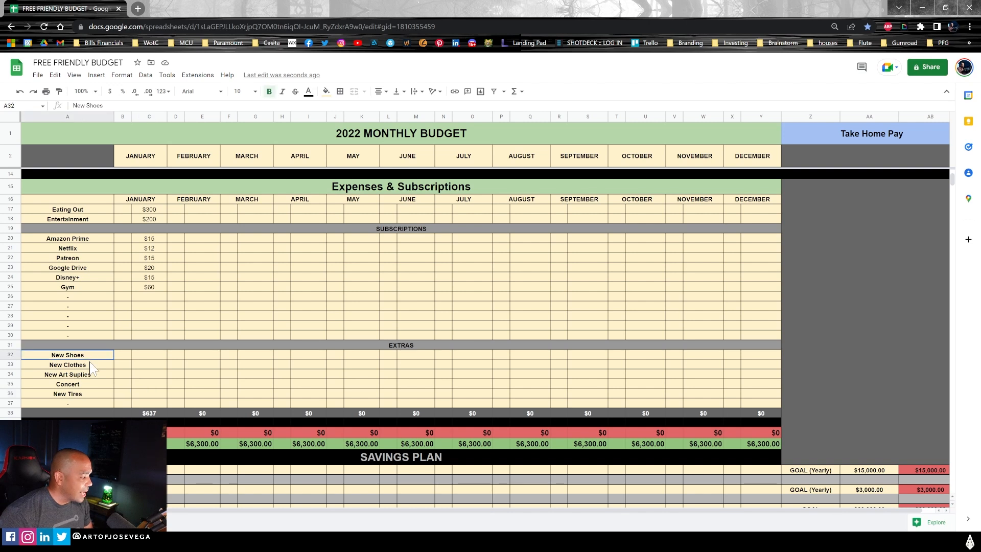
pyautogui.keyDown('shift'); pyautogui.click(85, 392); pyautogui.keyUp('shift')
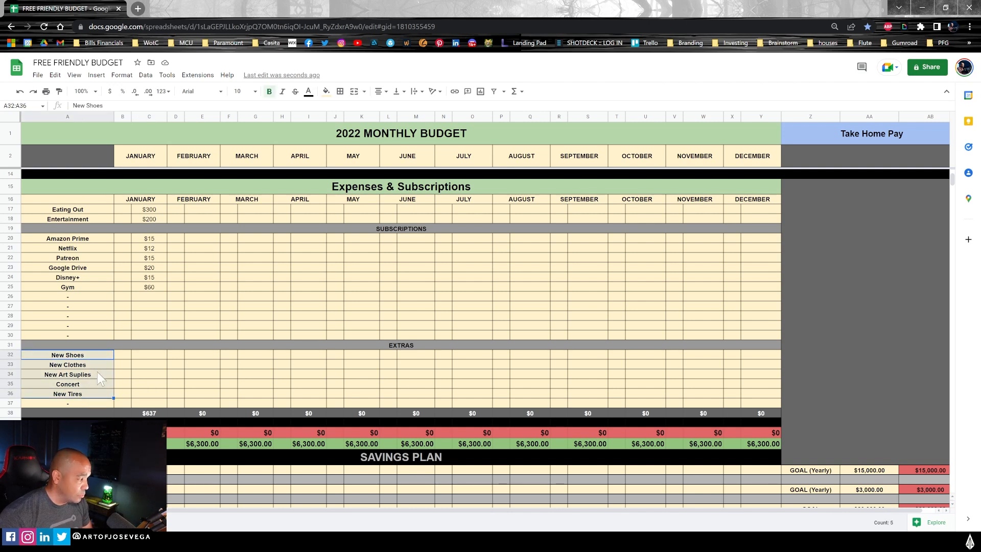
pyautogui.click(138, 358)
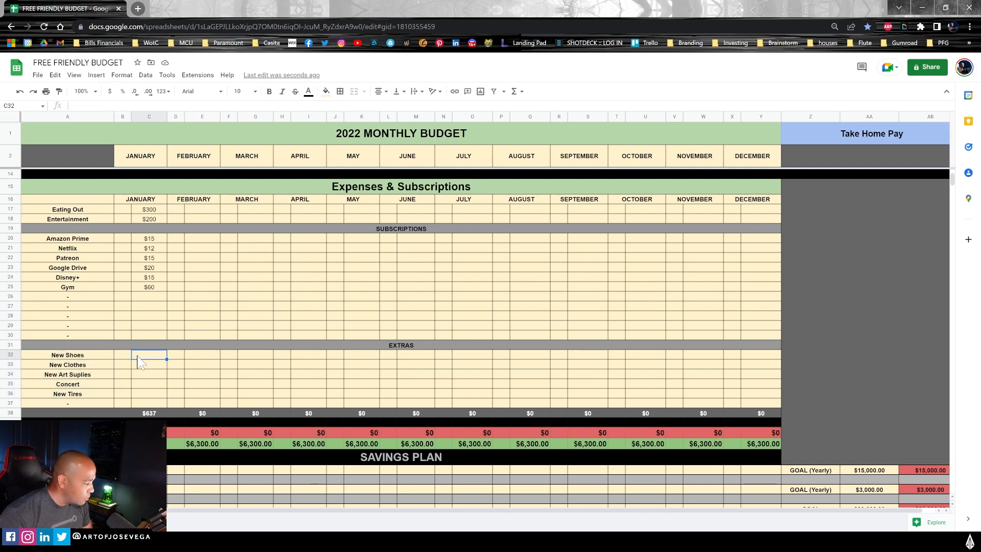
pyautogui.click(73, 367)
pyautogui.click(74, 375)
pyautogui.click(140, 394)
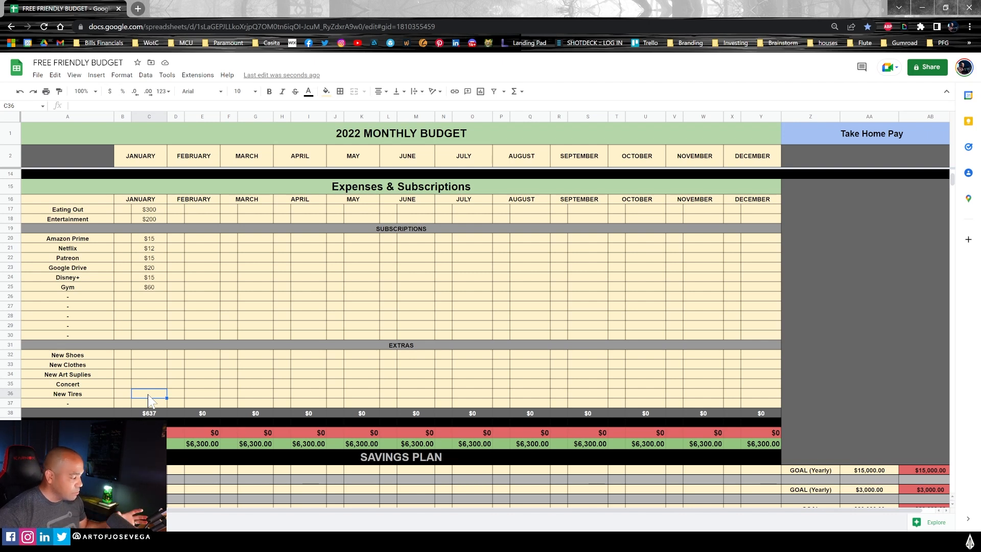
pyautogui.click(149, 358)
pyautogui.moveTo(102, 354); pyautogui.dragTo(103, 395)
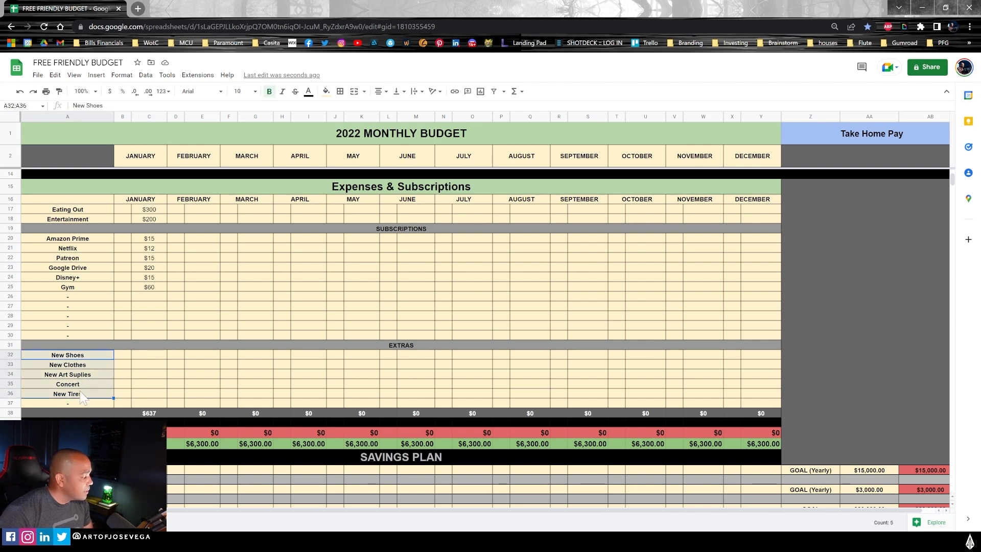
pyautogui.click(148, 358)
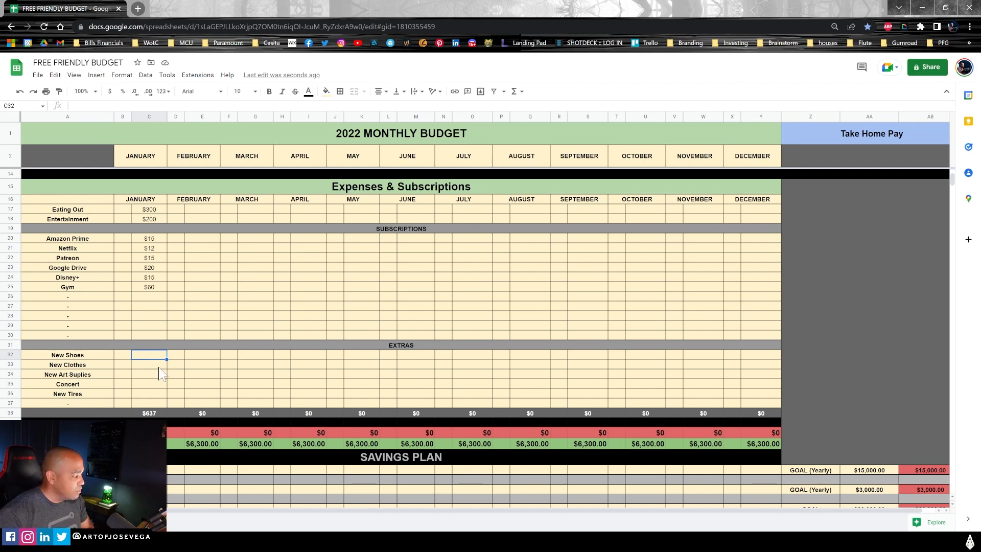
pyautogui.click(174, 384)
# Step: Examine the January totals for subscriptions and living expenses, the total income and the resulting balance
pyautogui.click(149, 413)
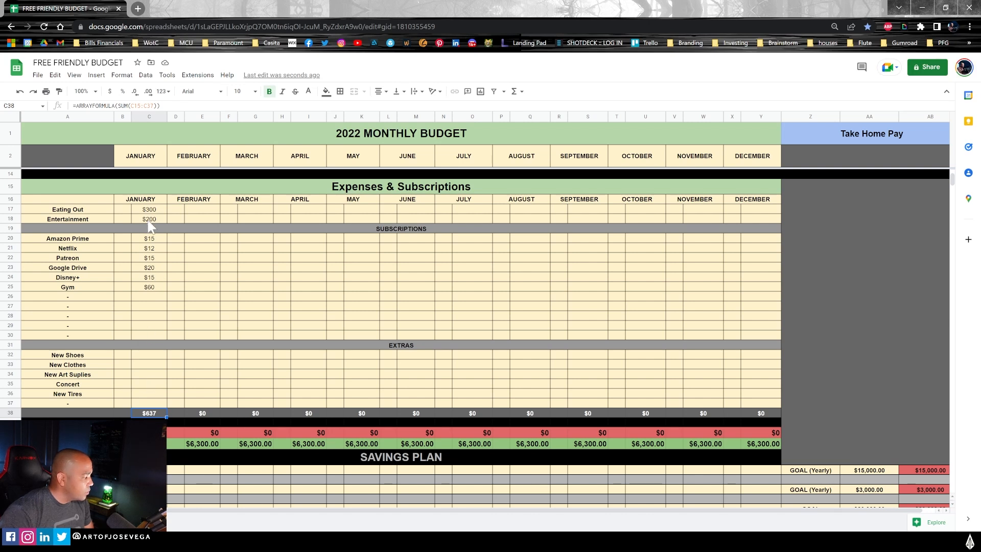
pyautogui.click(149, 248)
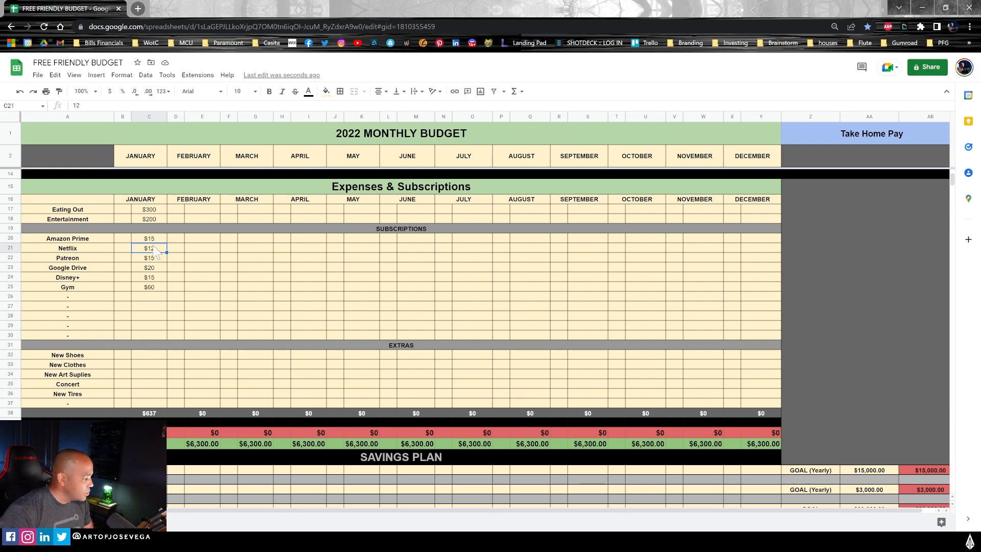
pyautogui.click(149, 414)
pyautogui.scroll(3, 150, 415)
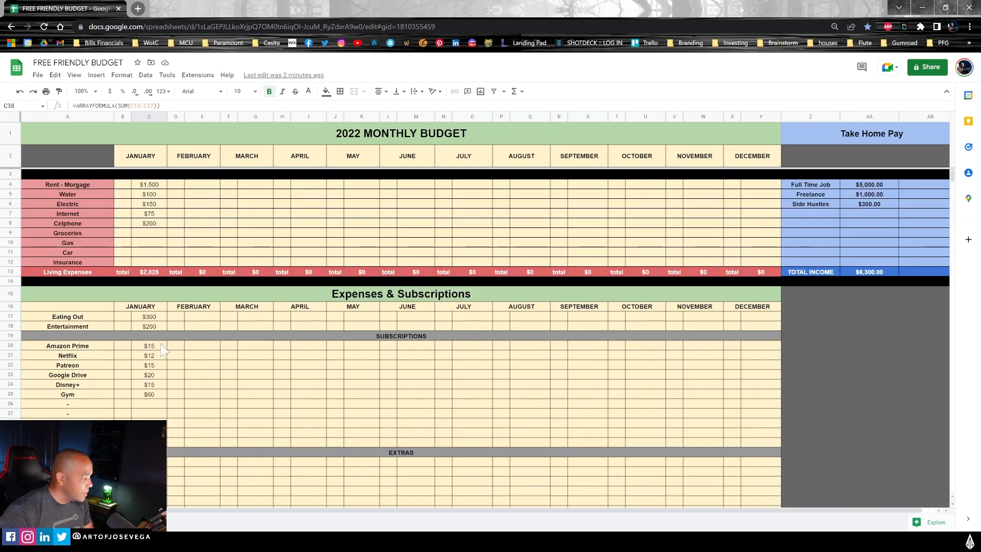
pyautogui.click(148, 274)
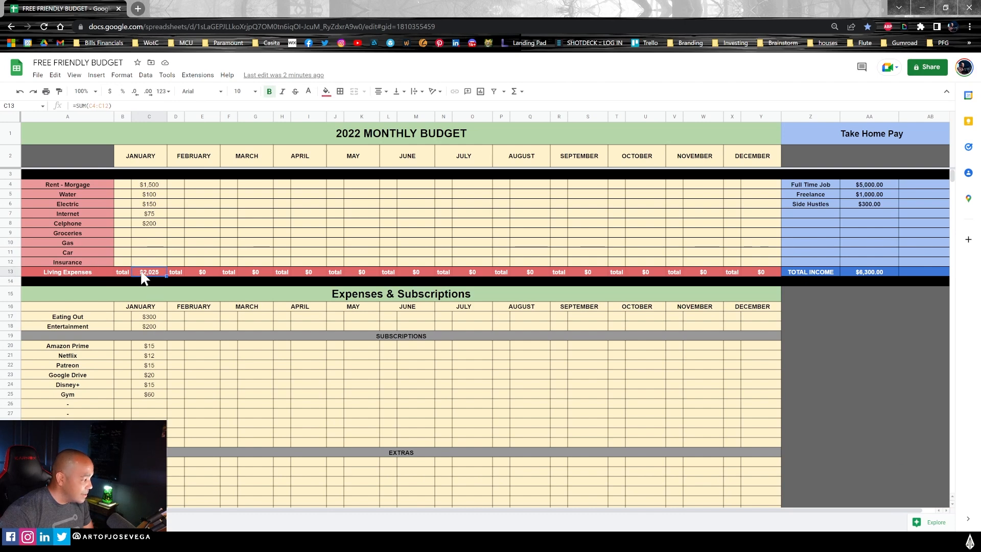
pyautogui.scroll(-5, 168, 337)
pyautogui.click(147, 320)
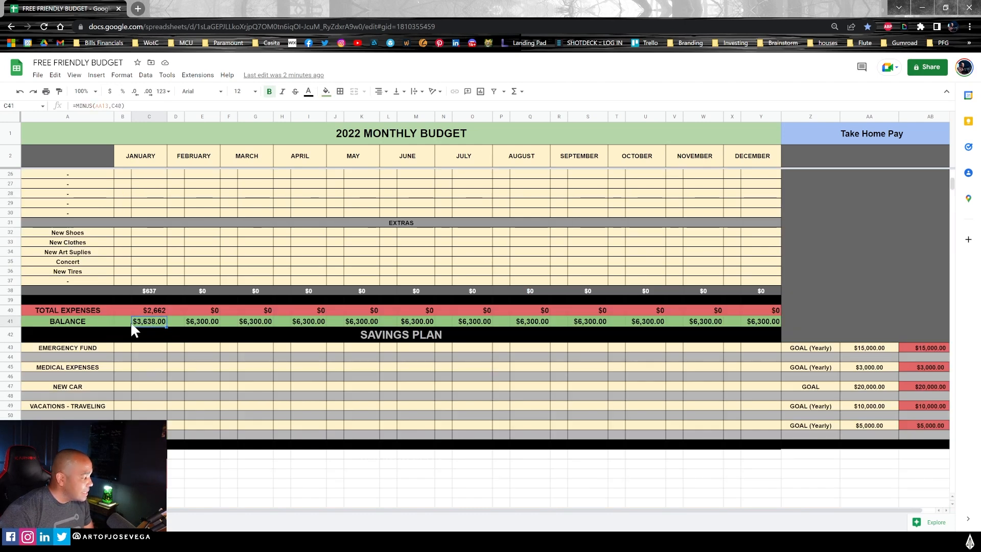
pyautogui.scroll(3, 148, 404)
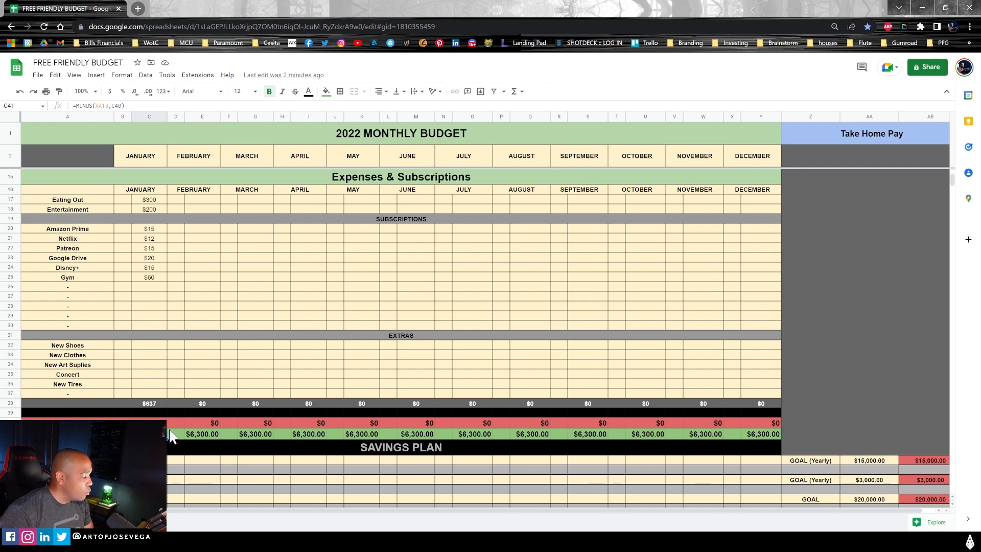
pyautogui.scroll(3, 205, 417)
pyautogui.click(858, 272)
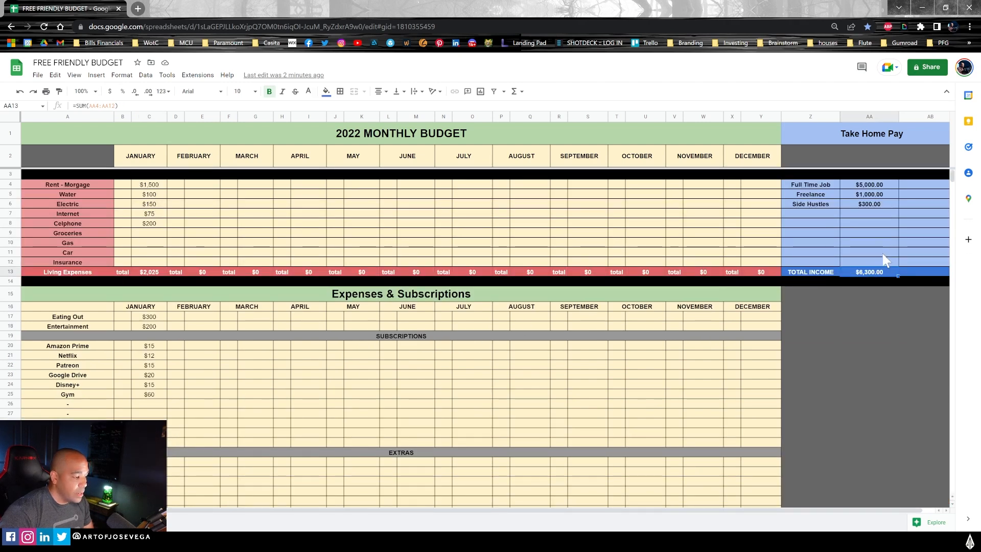
pyautogui.scroll(-3, 168, 301)
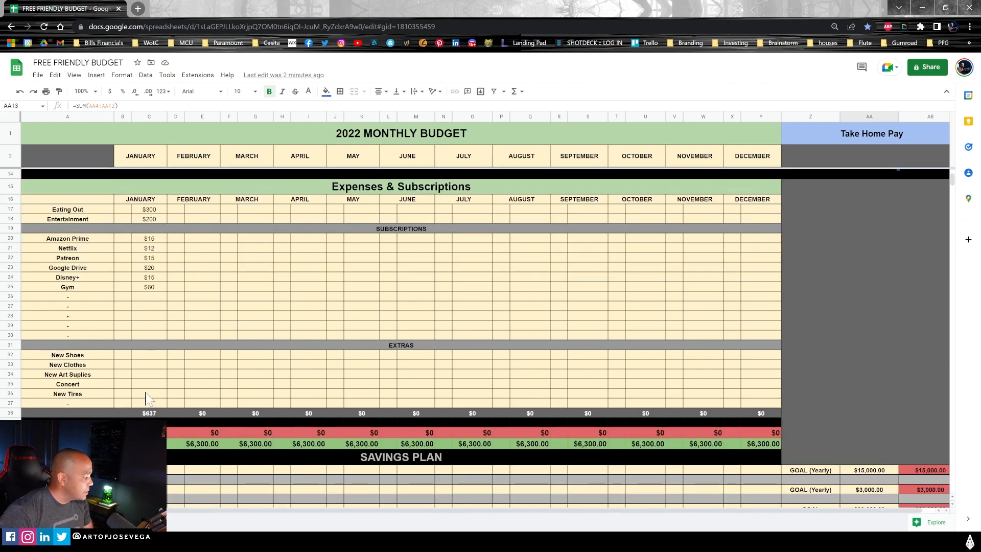
pyautogui.scroll(3, 177, 378)
pyautogui.scroll(-6, 178, 383)
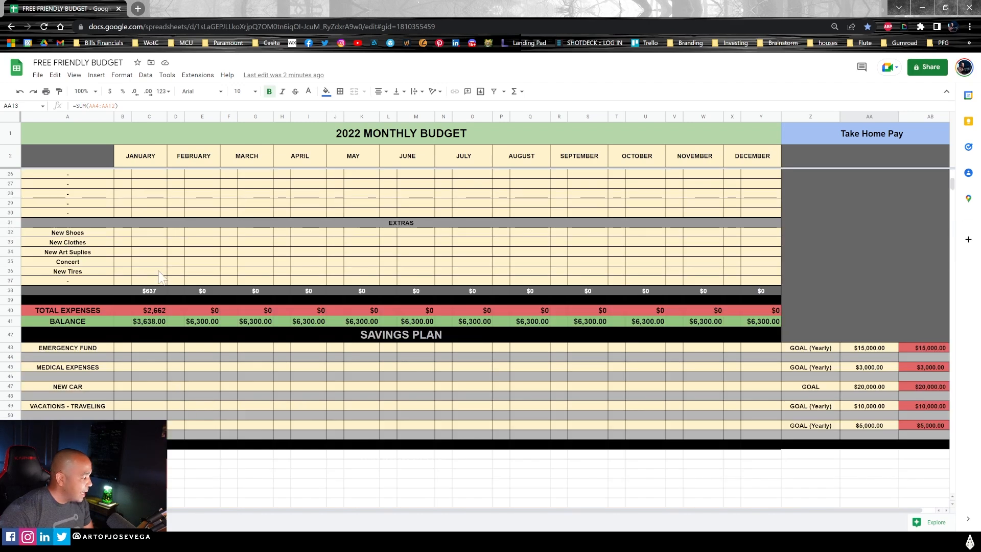
# Step: Clear the Freelance and Side Hustles amounts under Take Home Pay and set the Full Time Job income to 3500
pyautogui.scroll(4, 159, 307)
pyautogui.click(150, 444)
pyautogui.scroll(4, 463, 378)
pyautogui.click(872, 194)
pyautogui.press('Delete')
pyautogui.click(870, 204)
pyautogui.press('Delete')
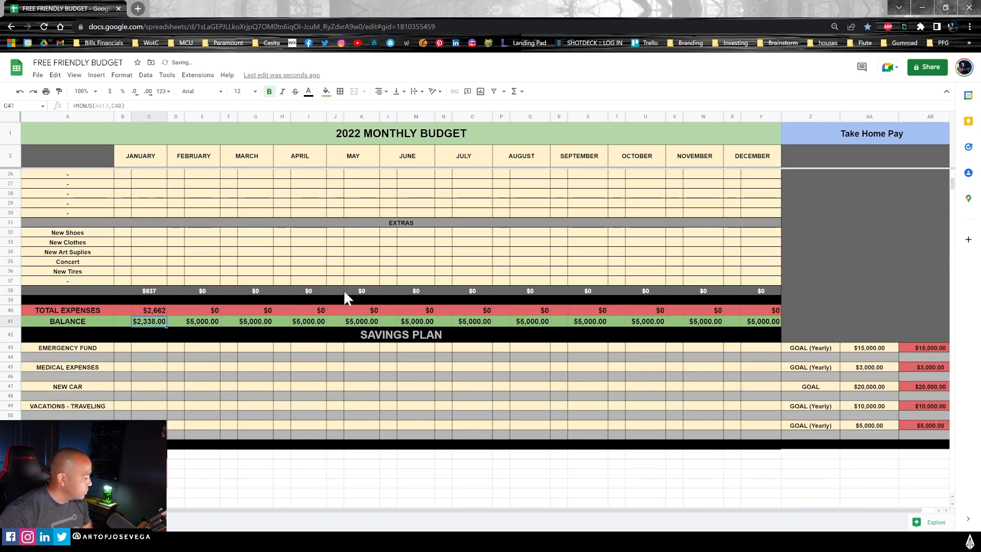
pyautogui.scroll(8, 346, 294)
# Step: Enter January living expenses of 800 for groceries, 150 for gas, 350 for car and 100 for insurance
pyautogui.click(149, 234)
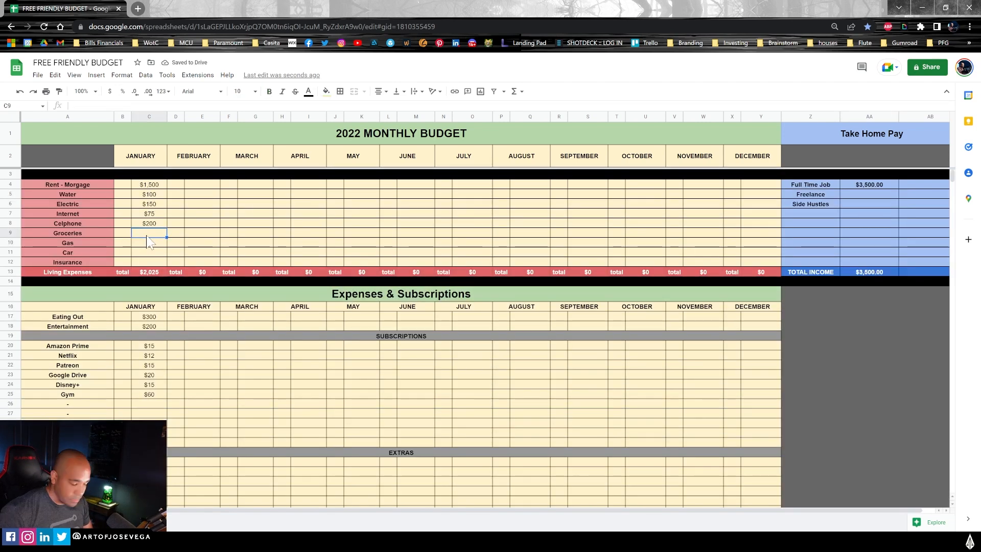
pyautogui.write('800')
pyautogui.press('Return')
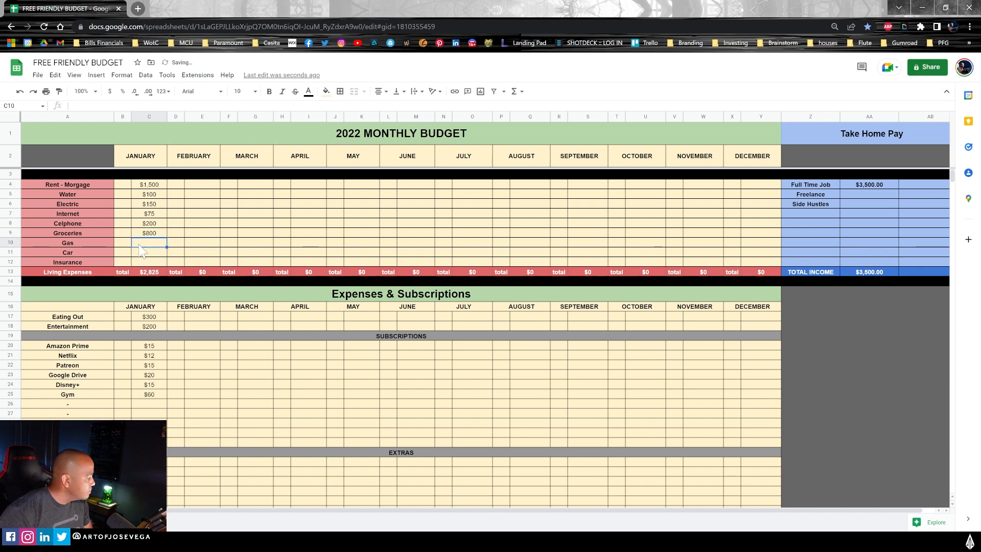
pyautogui.write('150')
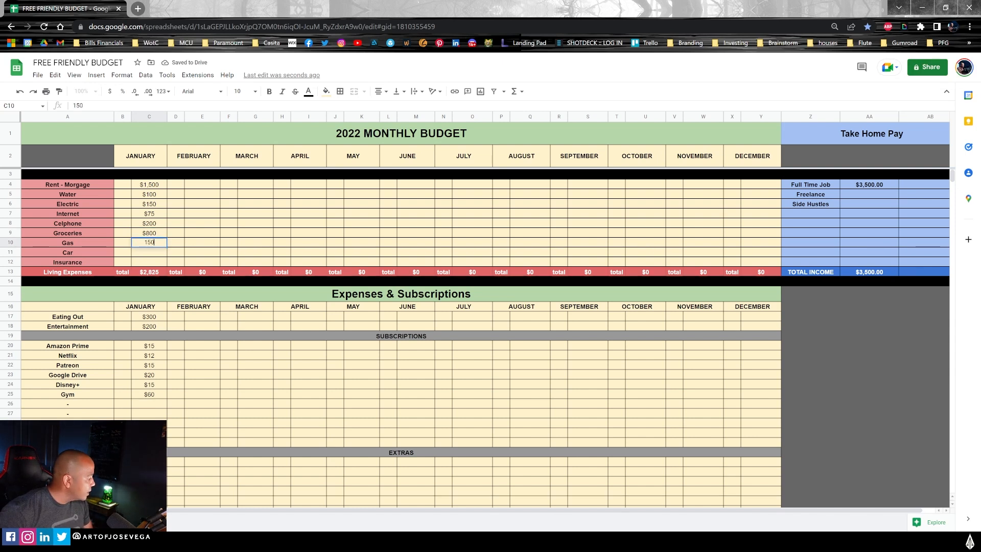
pyautogui.press('Return')
pyautogui.write('350')
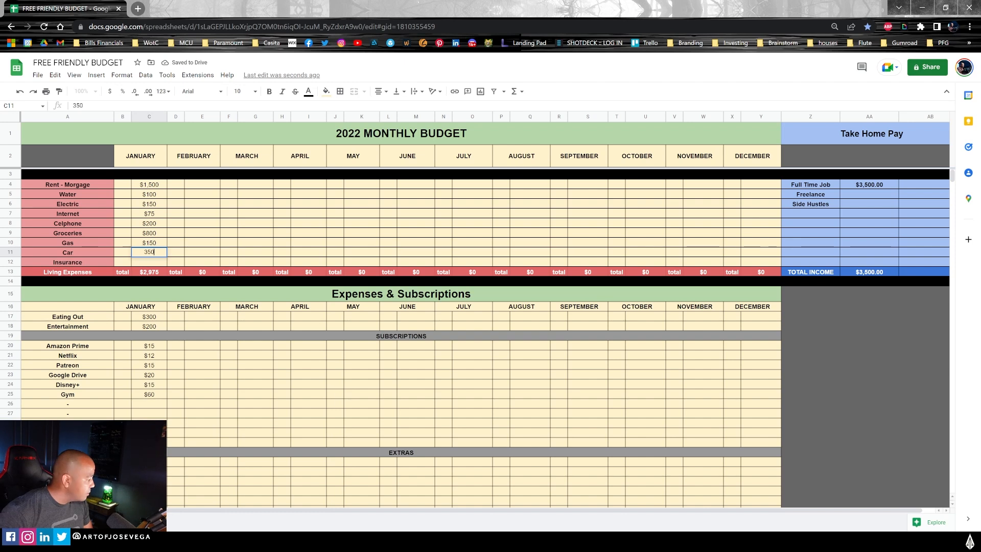
pyautogui.press('Return')
pyautogui.write('100')
pyautogui.press('Return')
pyautogui.scroll(-5, 160, 284)
pyautogui.scroll(5, 178, 312)
pyautogui.scroll(-2, 205, 327)
pyautogui.scroll(3, 194, 317)
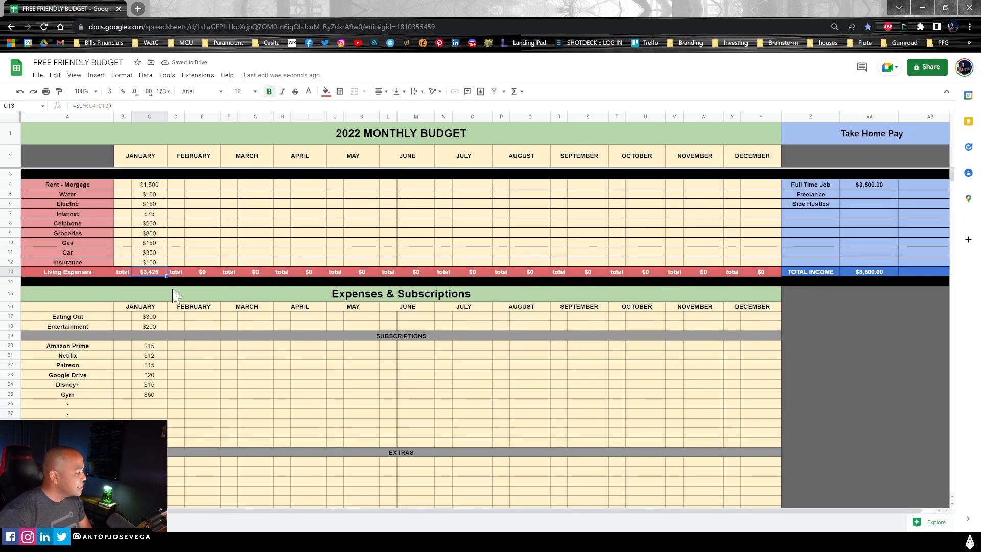
pyautogui.scroll(-3, 174, 389)
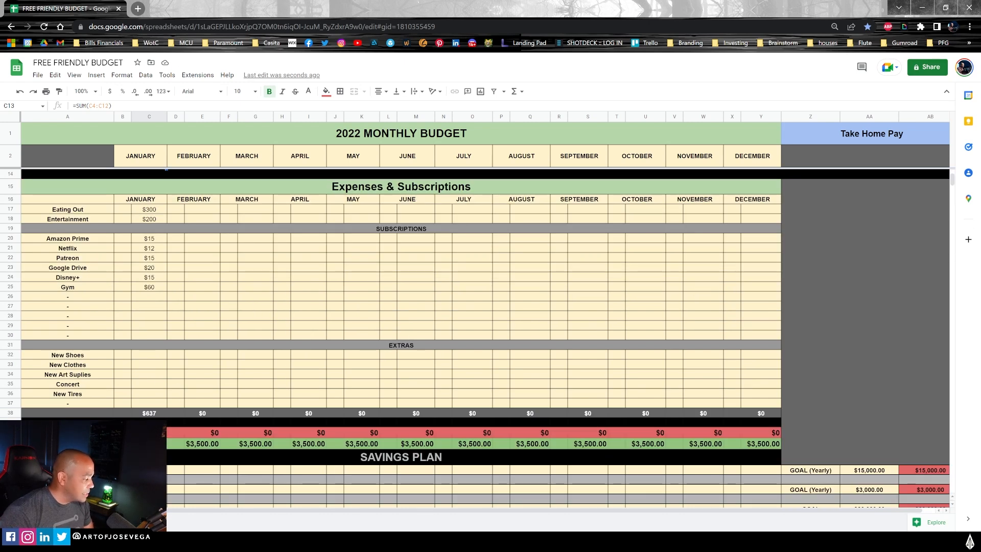
# Step: Compare the January living expenses total with the total income under Take Home Pay
pyautogui.scroll(3, 476, 317)
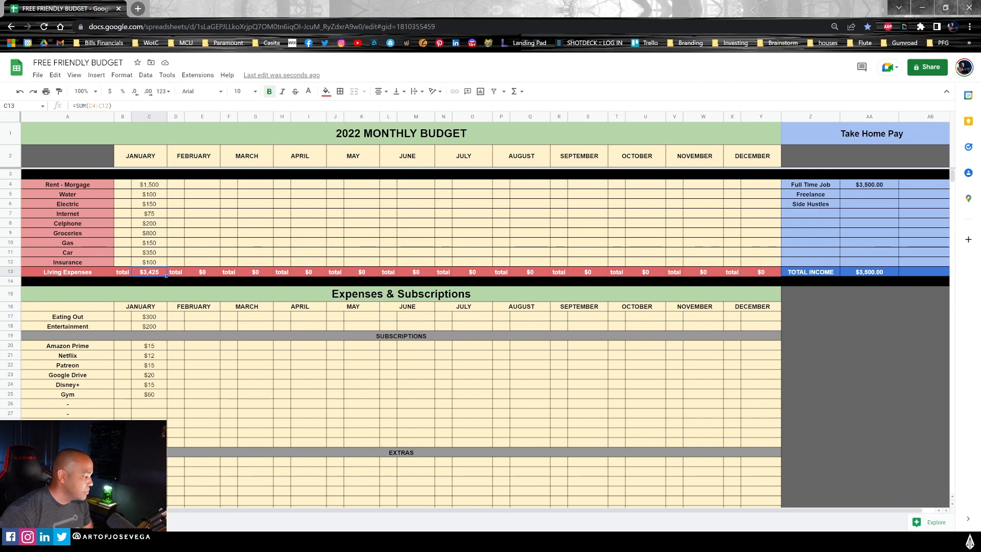
pyautogui.scroll(-5, 475, 316)
pyautogui.scroll(4, 155, 348)
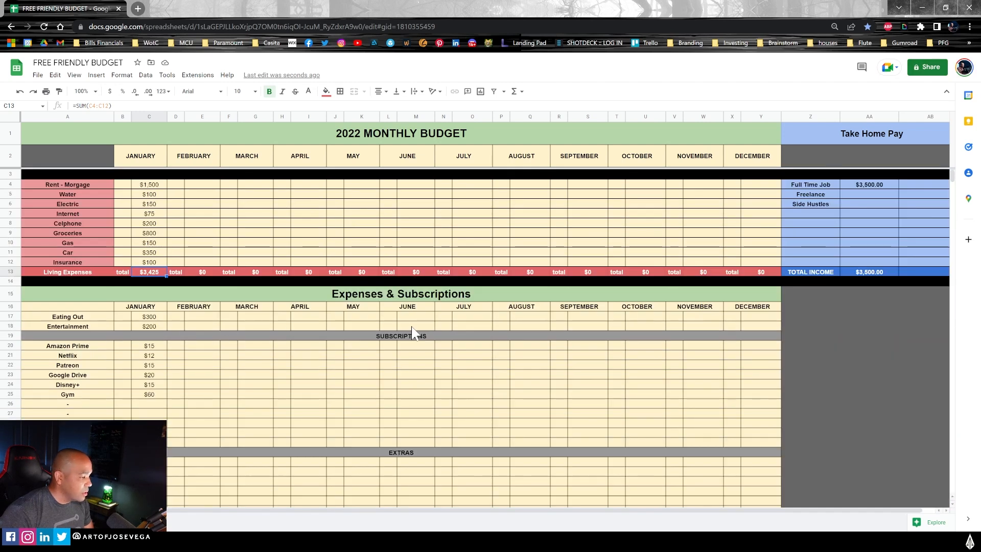
pyautogui.click(872, 272)
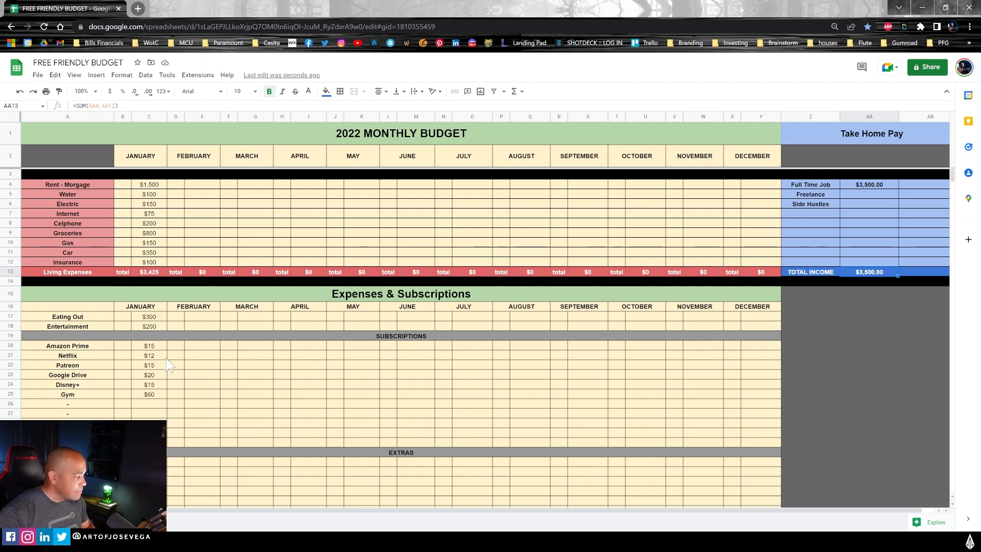
# Step: Clear the January amounts for Eating Out and Entertainment and check the January balance
pyautogui.click(152, 328)
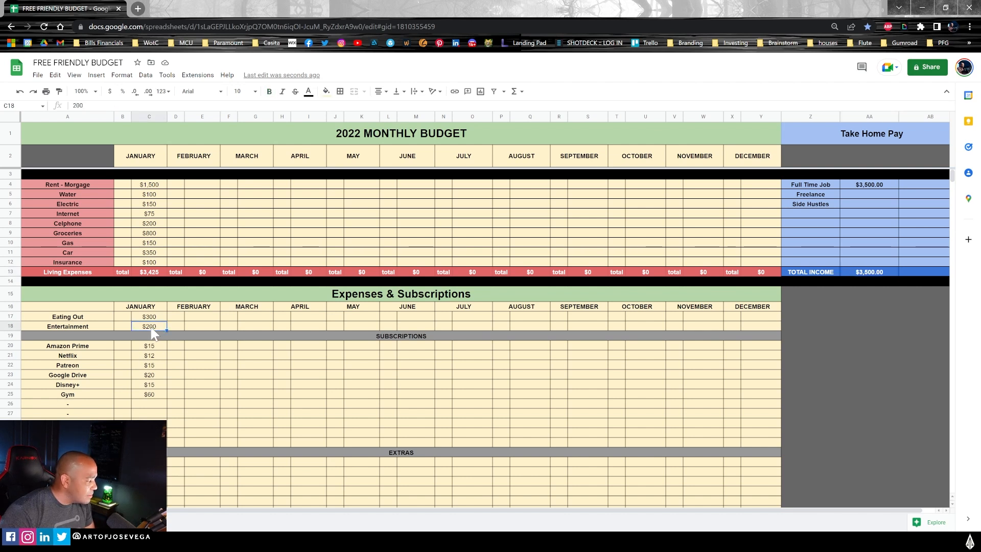
pyautogui.moveTo(152, 329); pyautogui.dragTo(149, 318)
pyautogui.press('Delete')
pyautogui.click(177, 328)
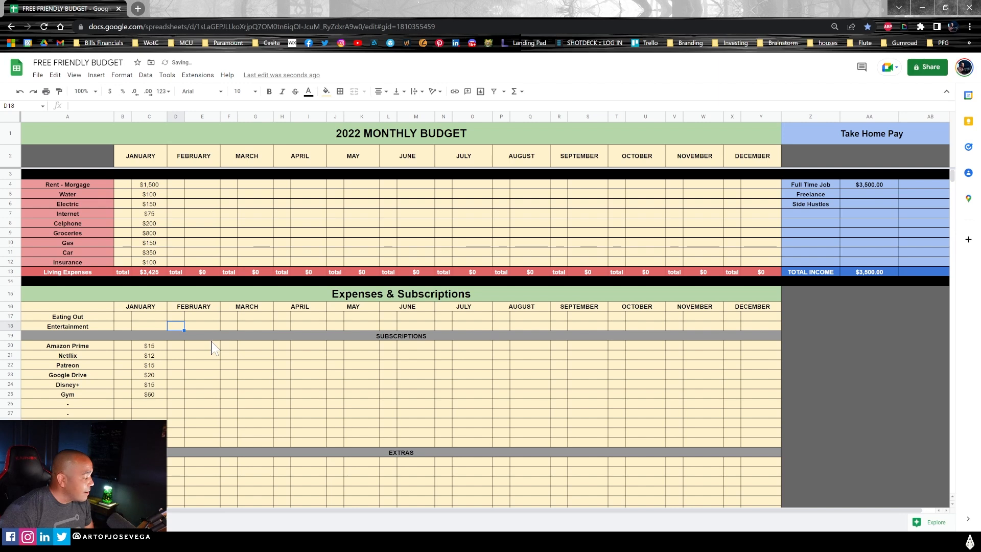
pyautogui.scroll(-4, 213, 349)
pyautogui.click(166, 443)
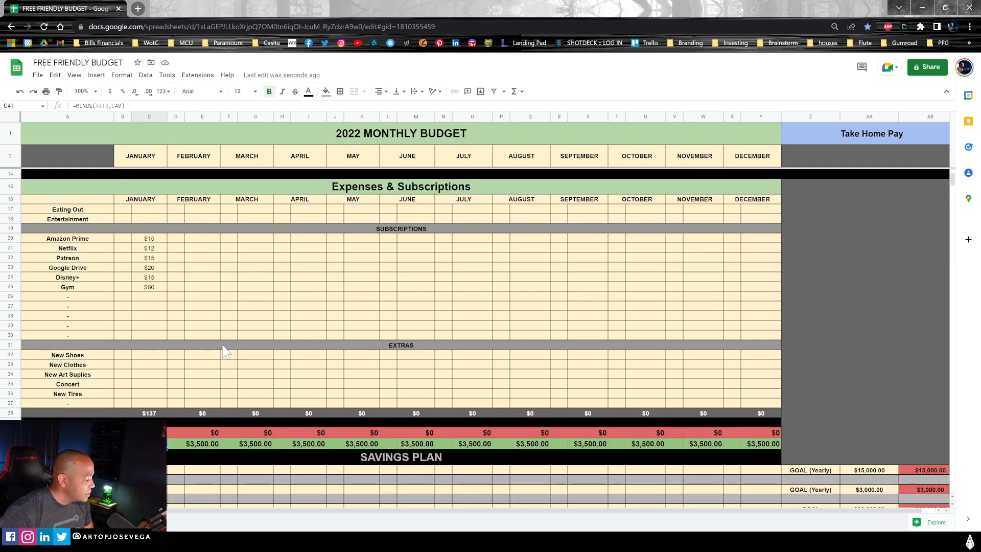
# Step: Clear the January amounts for the Gym and Patreon subscriptions
pyautogui.scroll(4, 222, 346)
pyautogui.click(152, 395)
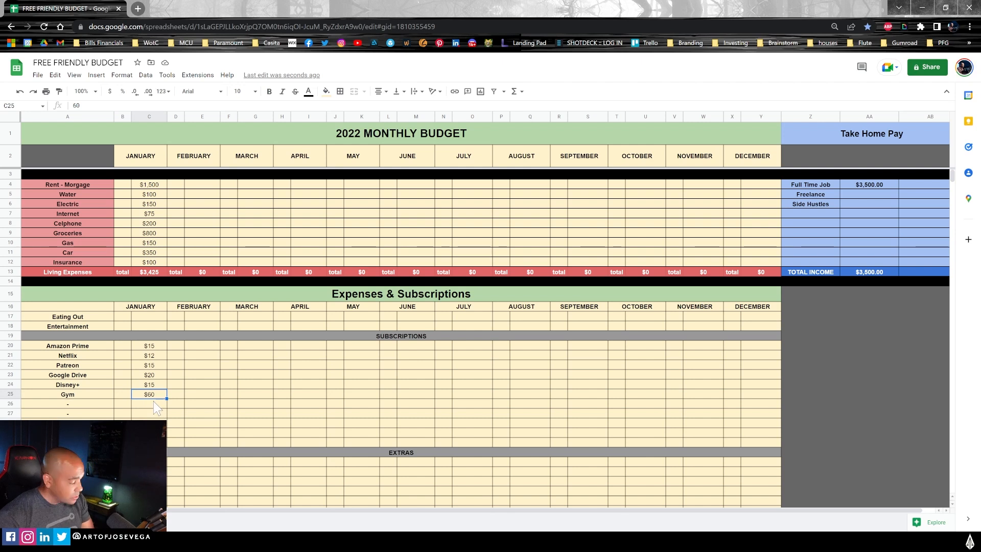
pyautogui.press('Delete')
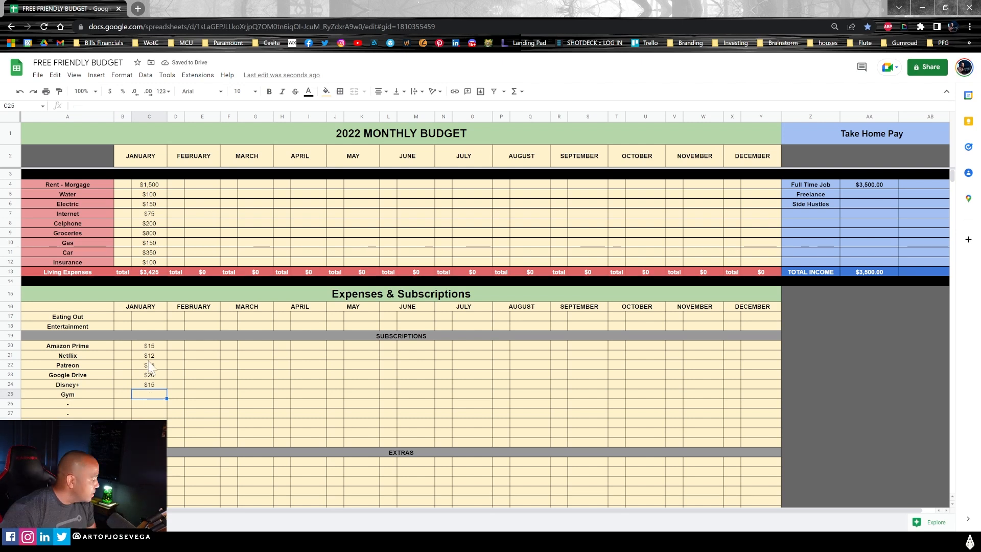
pyautogui.click(147, 356)
pyautogui.click(146, 365)
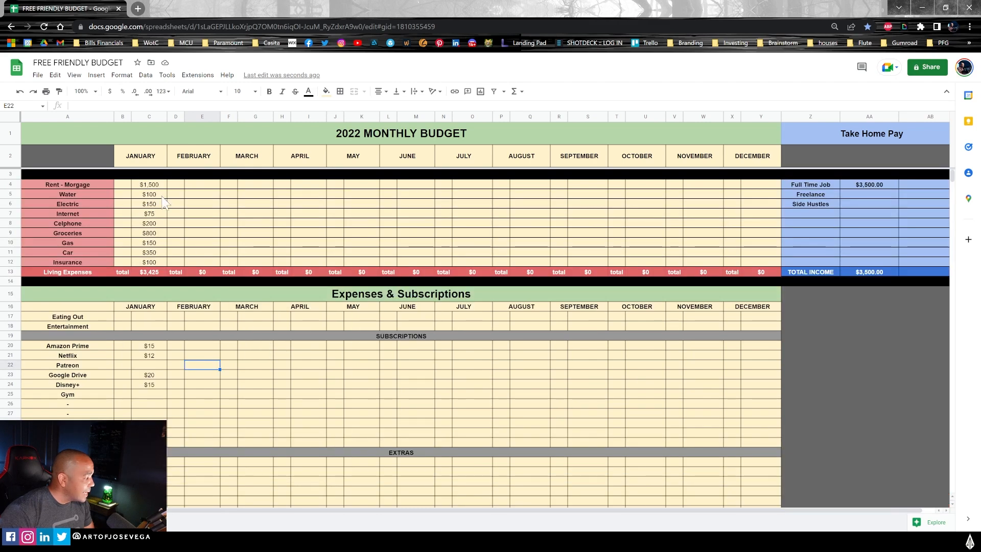
# Step: Review the January living expenses from rent to insurance, the remaining subscriptions and the resulting January balance
pyautogui.moveTo(149, 185); pyautogui.dragTo(149, 261)
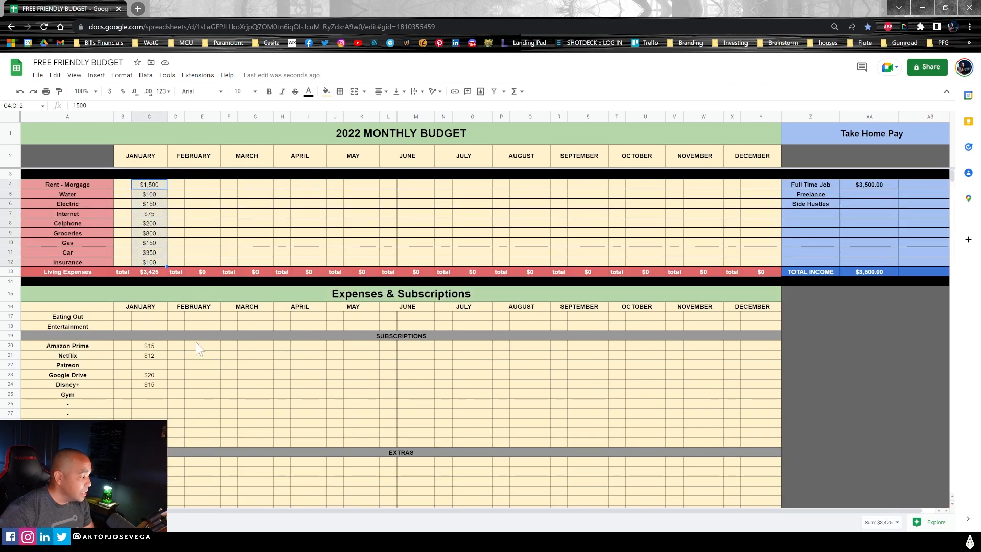
pyautogui.click(149, 347)
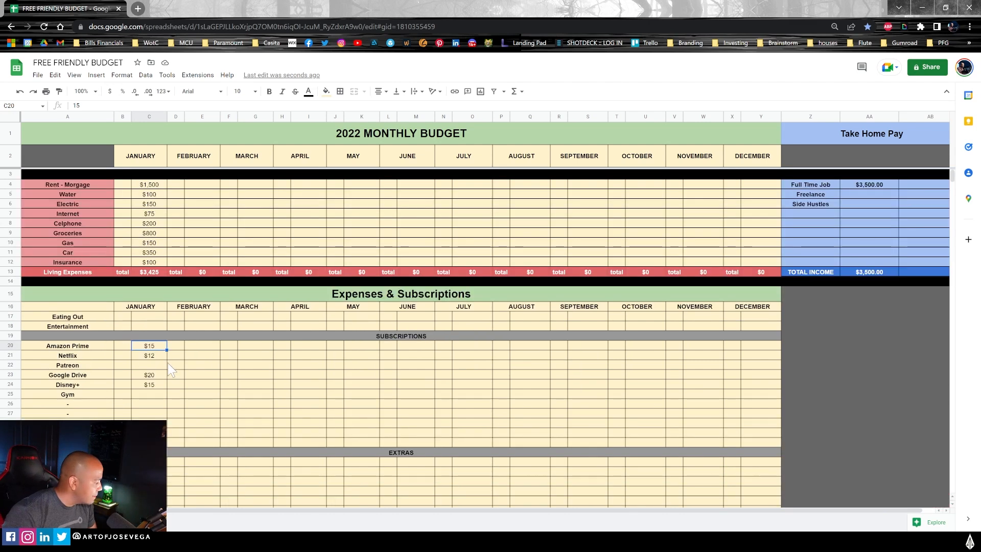
pyautogui.click(188, 375)
pyautogui.scroll(-2, 179, 378)
pyautogui.click(159, 444)
pyautogui.scroll(-2, 256, 434)
pyautogui.scroll(5, 255, 439)
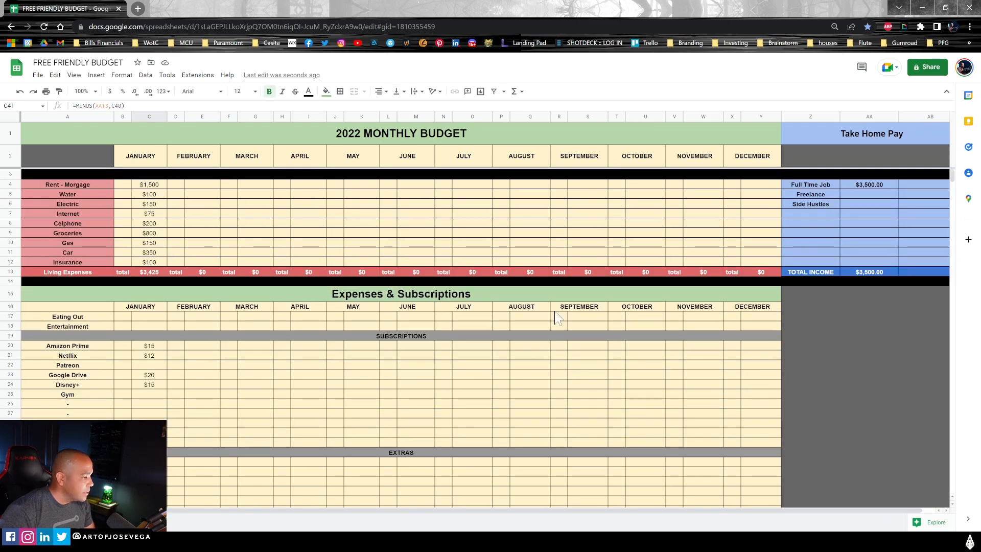
# Step: Look over the Full Time Job income, the January living expenses and the Expenses & Subscriptions section
pyautogui.click(812, 187)
pyautogui.click(154, 185)
pyautogui.hotkey('ctrl', 'a')
pyautogui.click(160, 281)
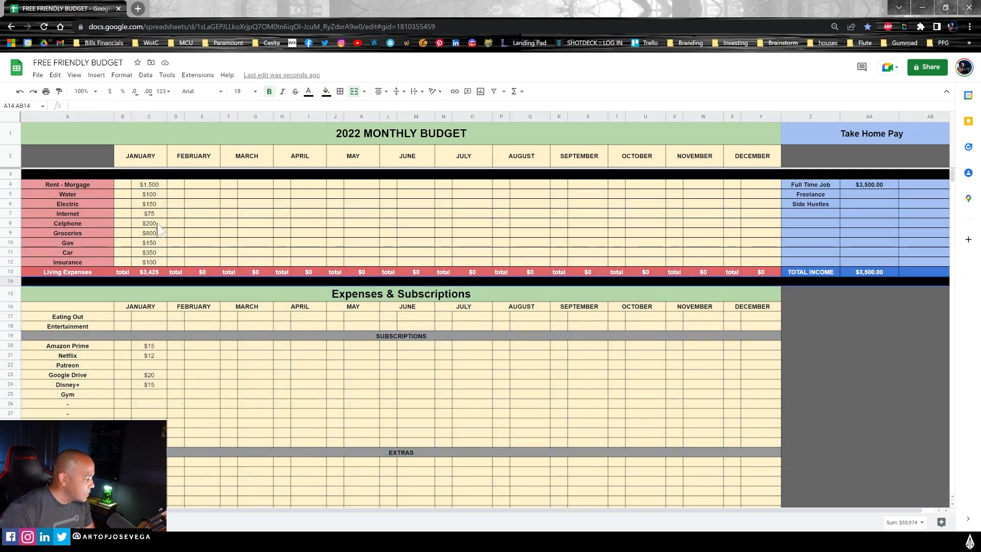
pyautogui.scroll(-3, 216, 345)
pyautogui.scroll(3, 215, 344)
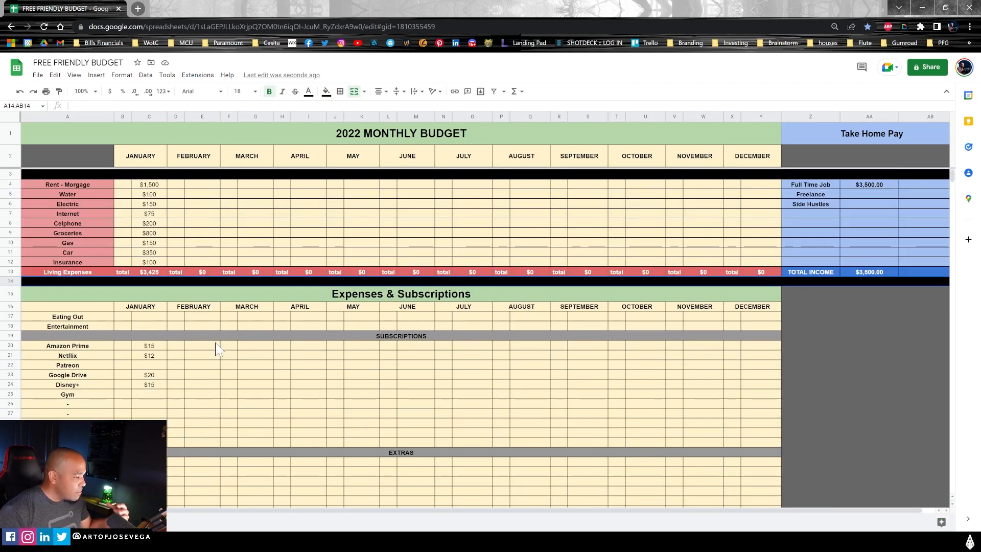
pyautogui.scroll(-3, 398, 355)
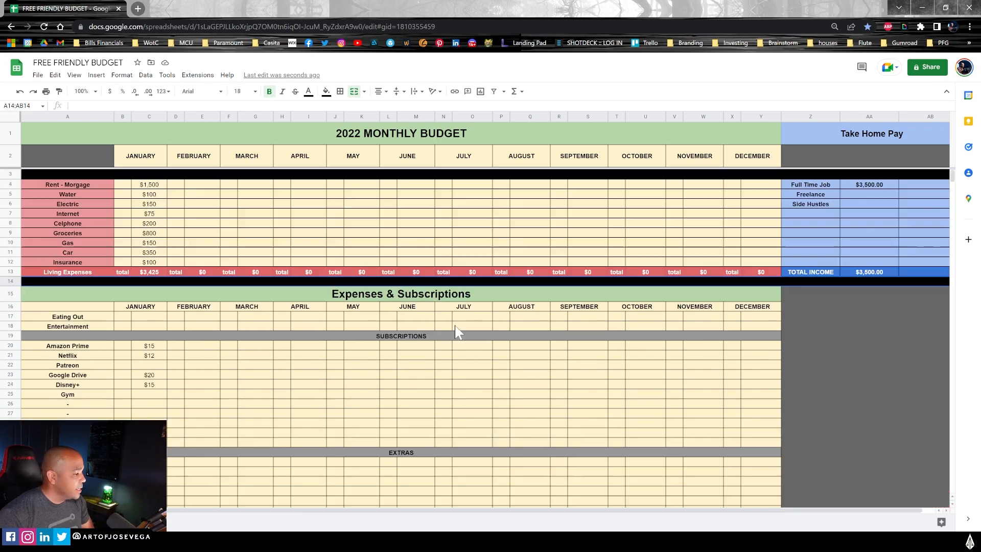
pyautogui.scroll(3, 457, 330)
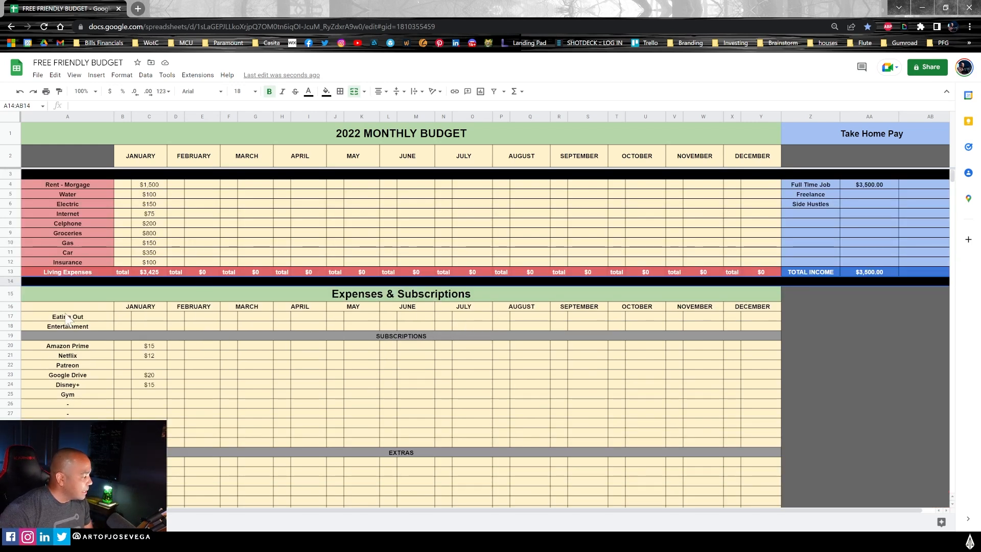
pyautogui.scroll(-2, 222, 401)
pyautogui.scroll(2, 397, 334)
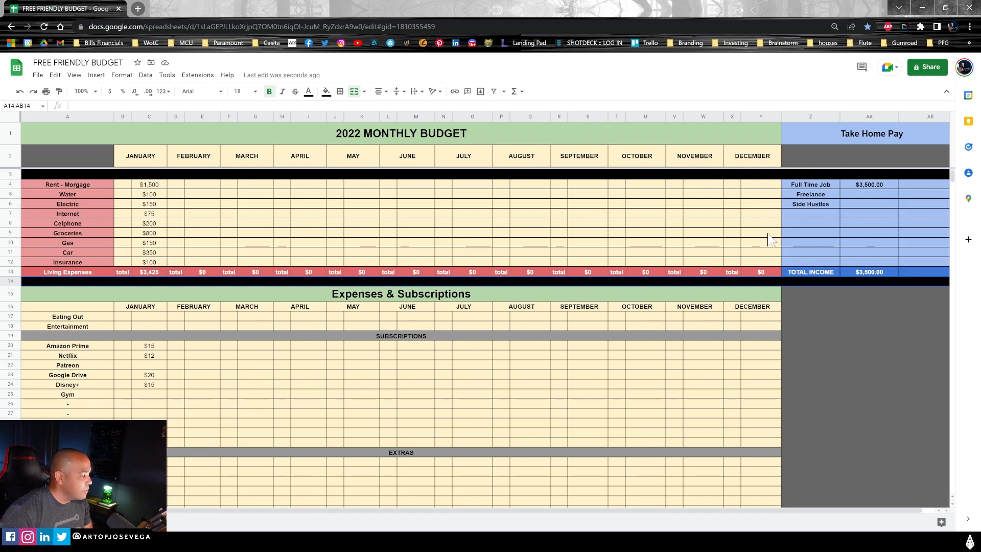
# Step: Check the empty Freelance and Side Hustles rows, the total income and the January balance
pyautogui.moveTo(868, 194); pyautogui.dragTo(867, 204)
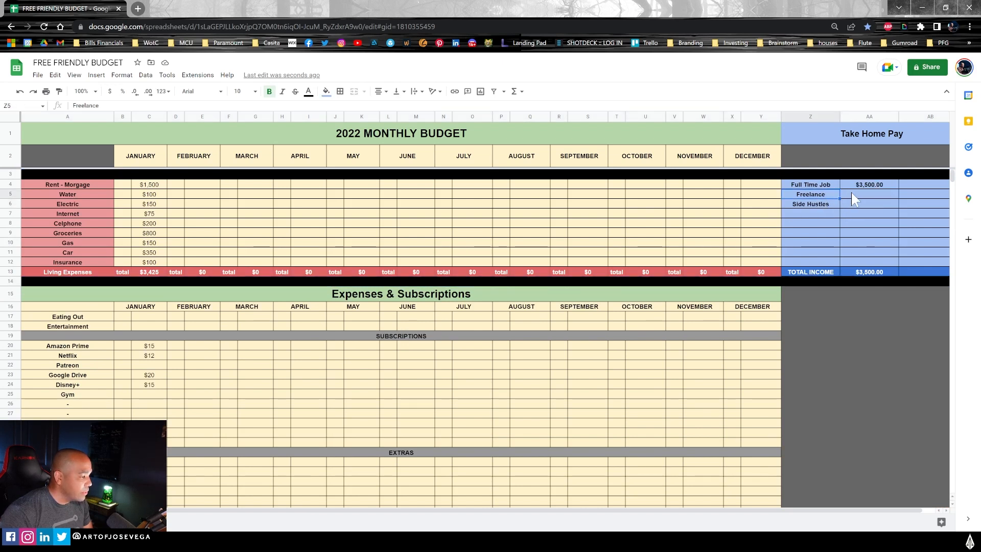
pyautogui.click(871, 272)
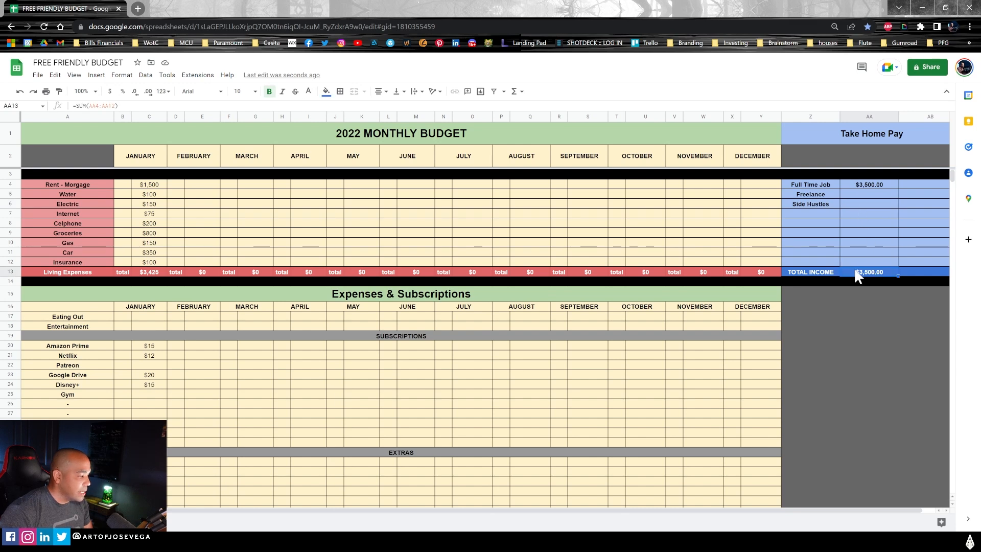
pyautogui.scroll(-5, 854, 268)
pyautogui.click(152, 320)
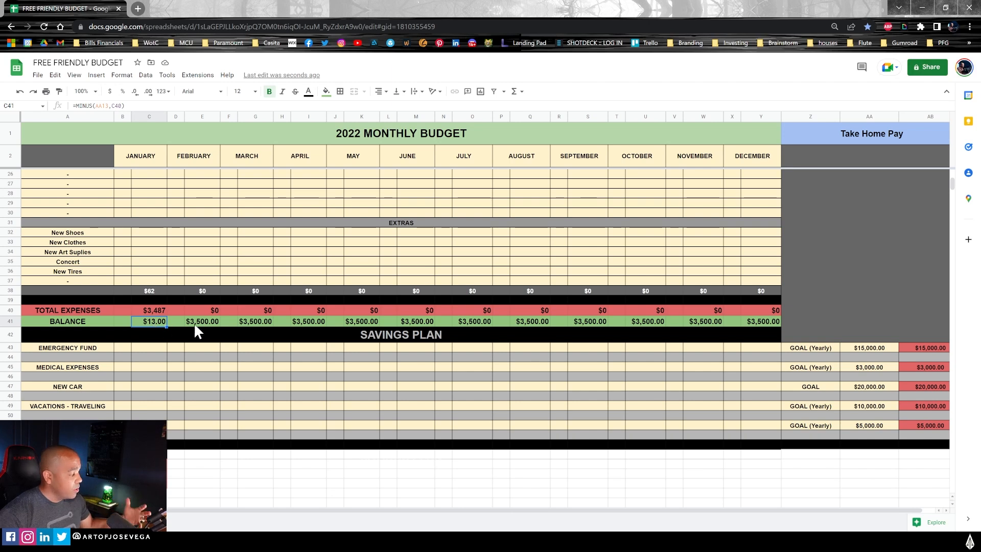
pyautogui.scroll(5, 175, 326)
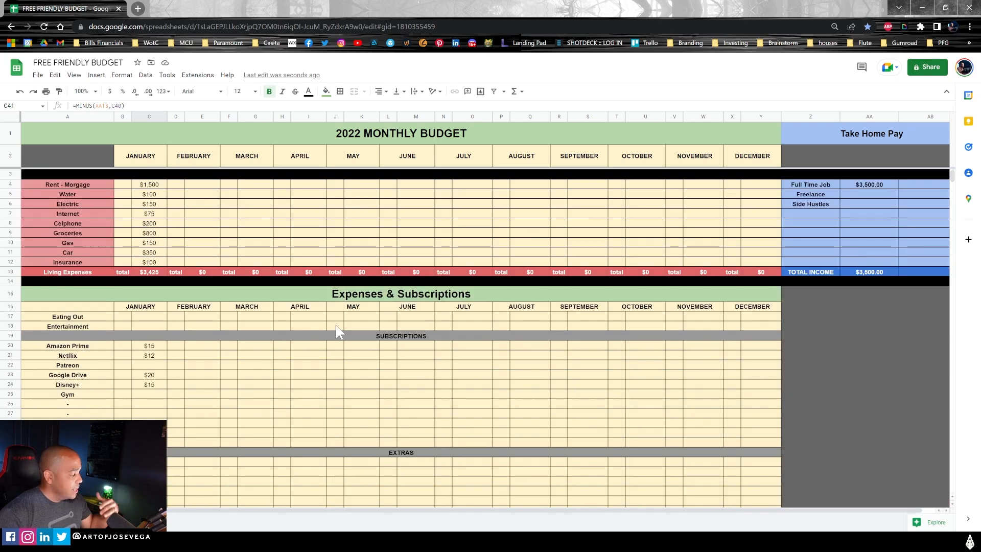
# Step: Enter take-home pay of 500 for Freelance and 200 for Side Hustles
pyautogui.click(863, 193)
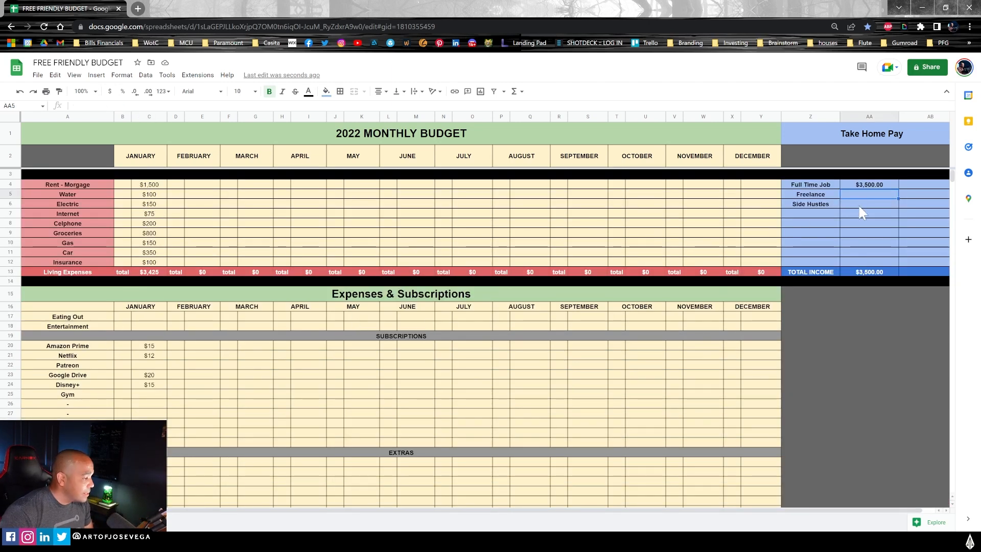
pyautogui.write('500')
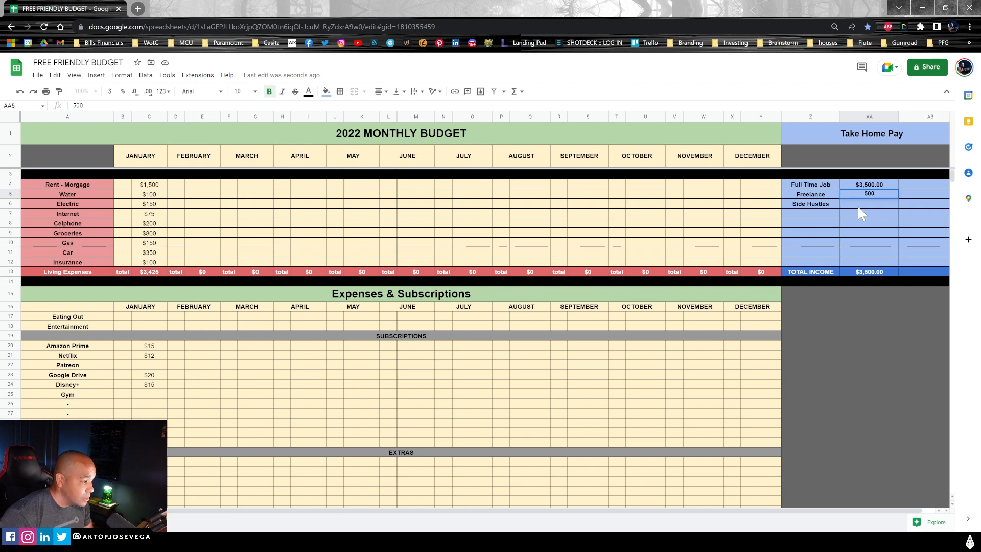
pyautogui.press('Return')
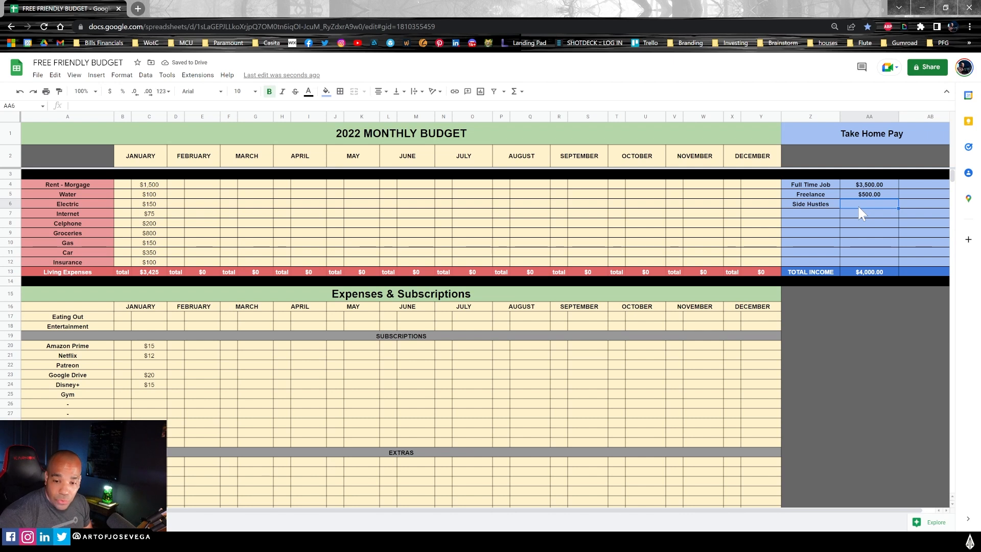
pyautogui.write('200')
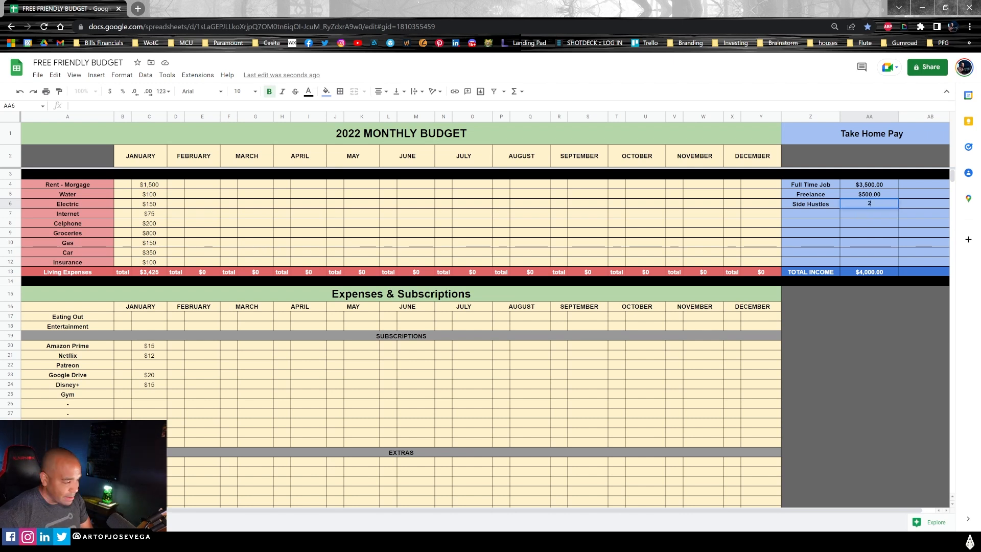
pyautogui.press('Return')
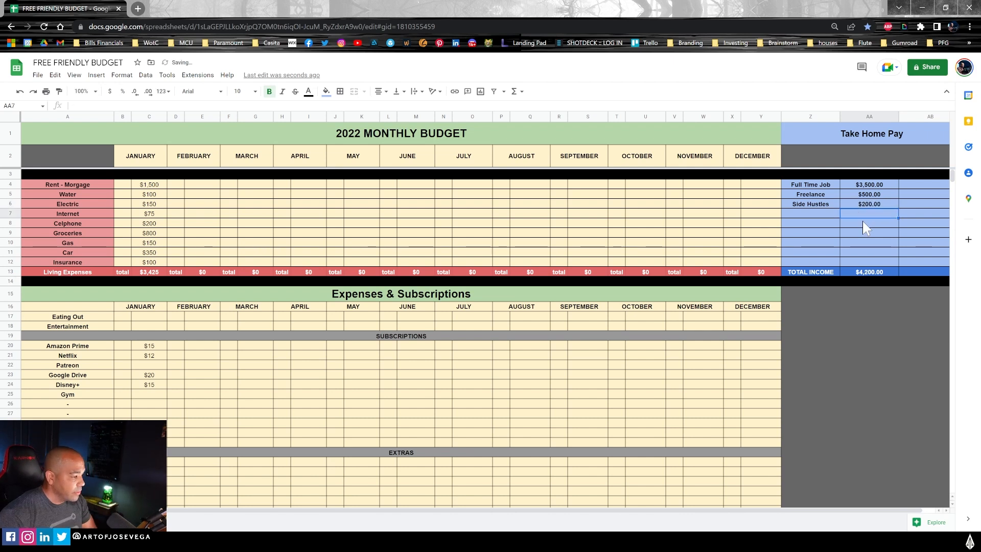
pyautogui.press('Up')
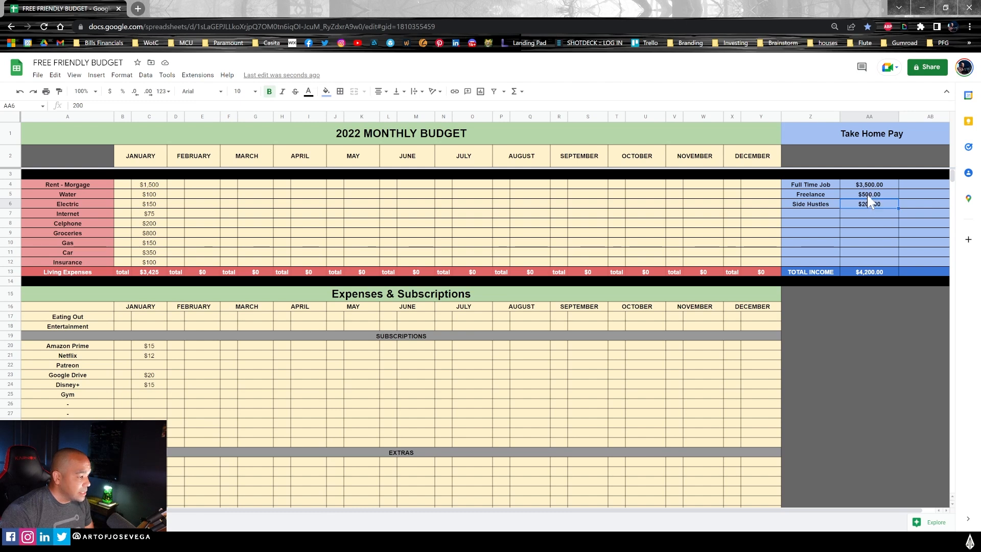
# Step: Examine how the total income and January expenses affect the January balance above the Savings Plan
pyautogui.scroll(-10, 531, 266)
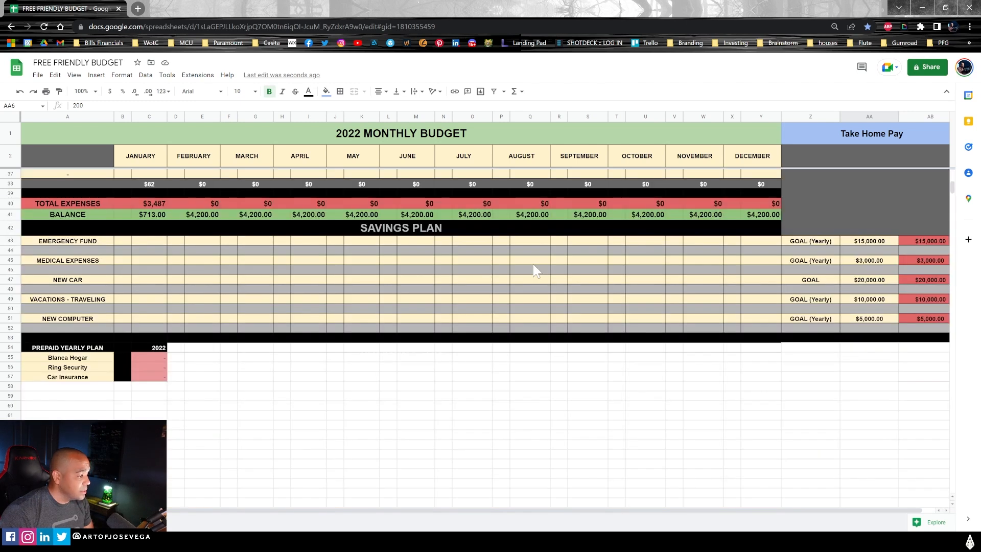
pyautogui.scroll(4, 532, 266)
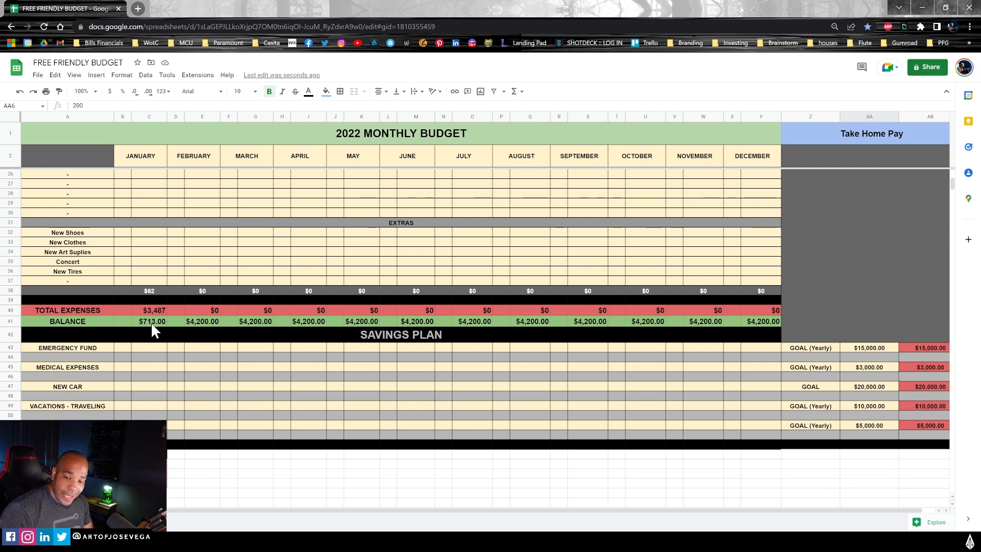
pyautogui.scroll(5, 152, 323)
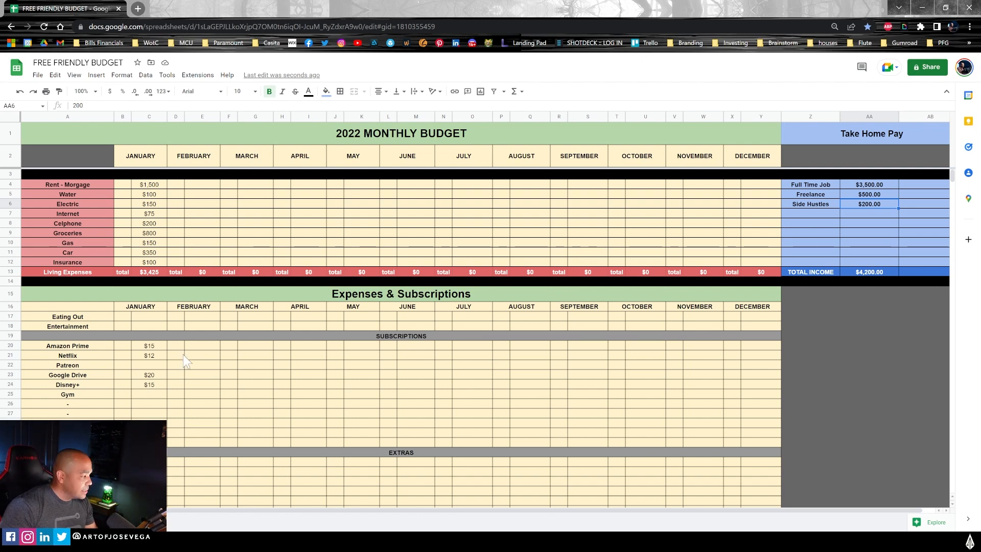
pyautogui.click(867, 272)
pyautogui.click(151, 396)
pyautogui.click(151, 433)
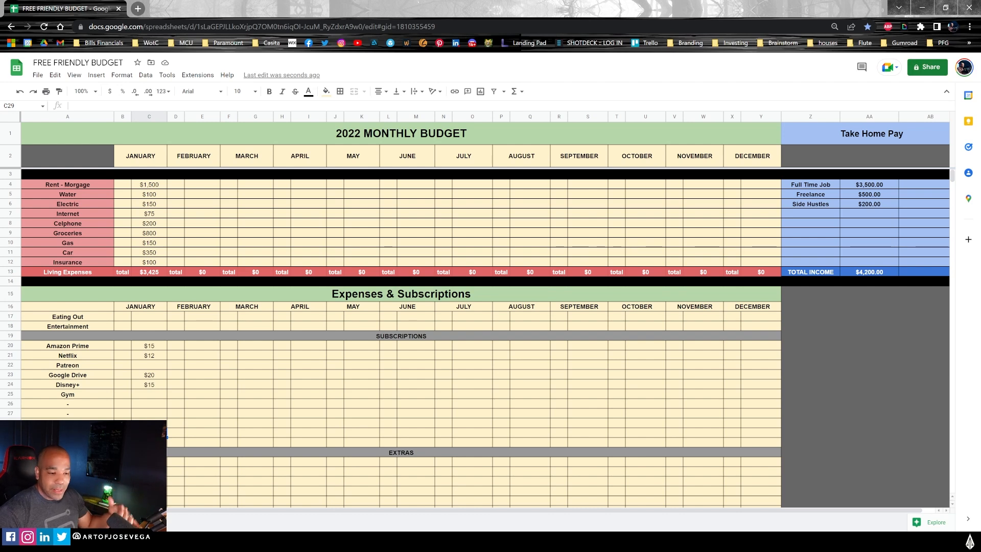
pyautogui.click(868, 271)
pyautogui.scroll(-5, 394, 284)
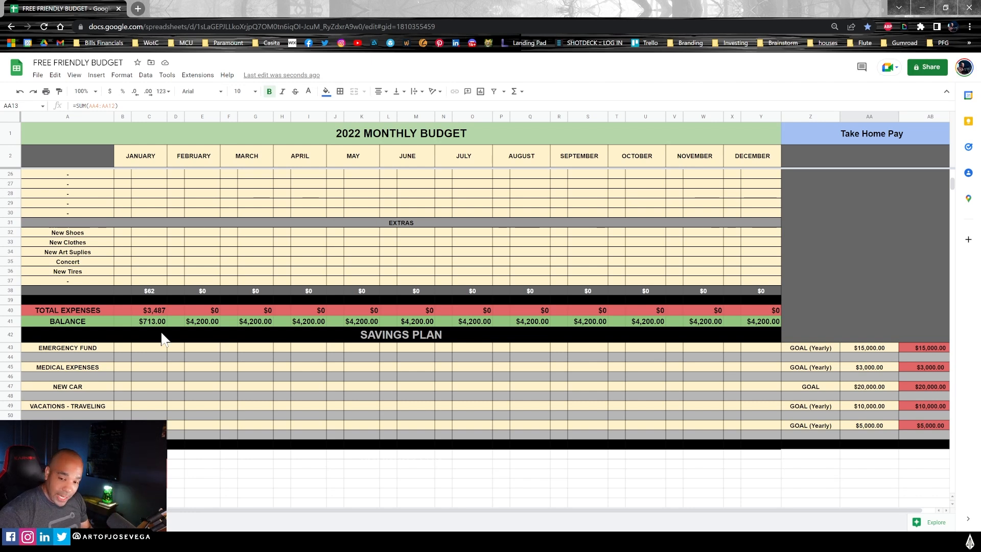
pyautogui.scroll(5, 163, 337)
pyautogui.scroll(-3, 366, 355)
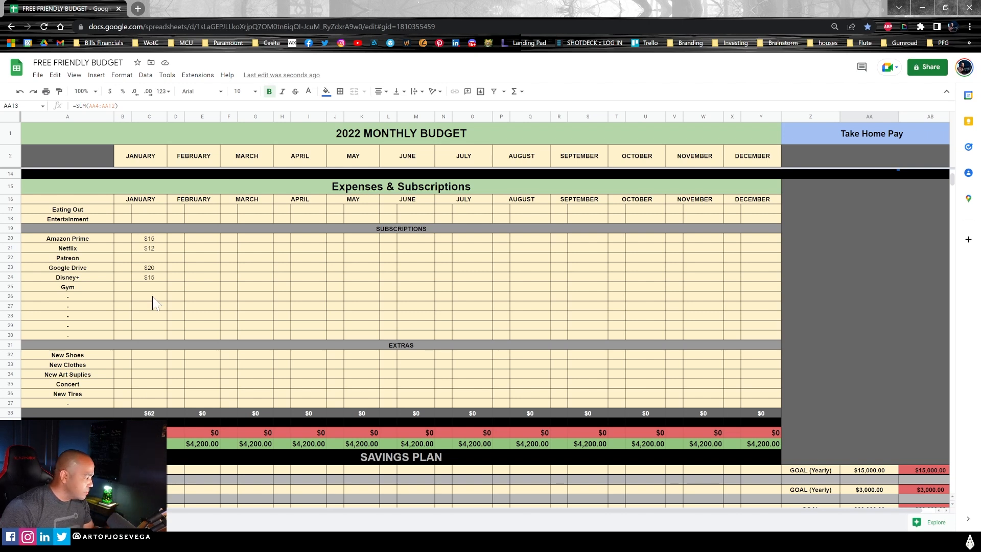
# Step: Set the January Patreon subscription to 13 and check the January balance
pyautogui.click(149, 258)
pyautogui.write('13')
pyautogui.press('Return')
pyautogui.click(218, 444)
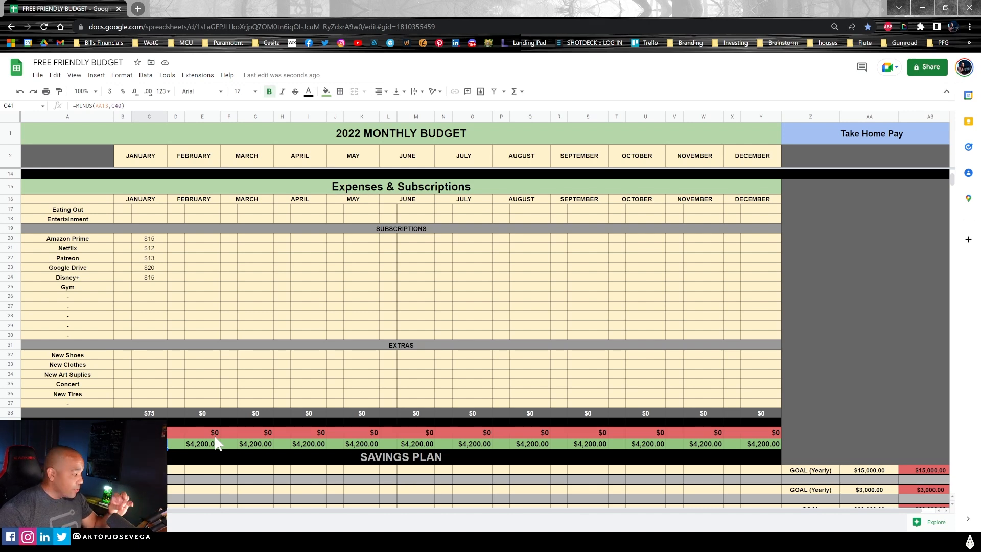
pyautogui.scroll(-3, 217, 440)
pyautogui.scroll(6, 217, 443)
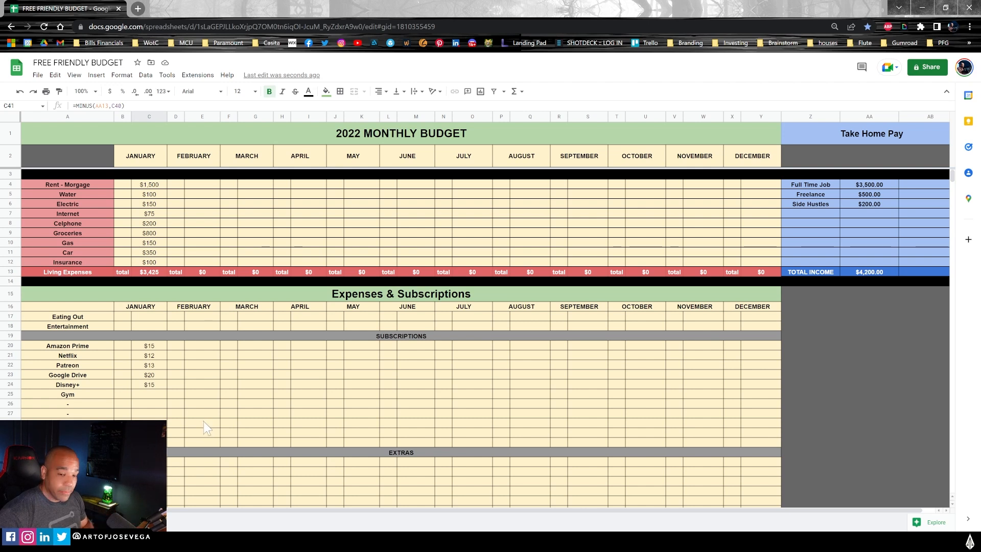
# Step: Replace the January Car living expense with a dash and check the January balance
pyautogui.click(67, 252)
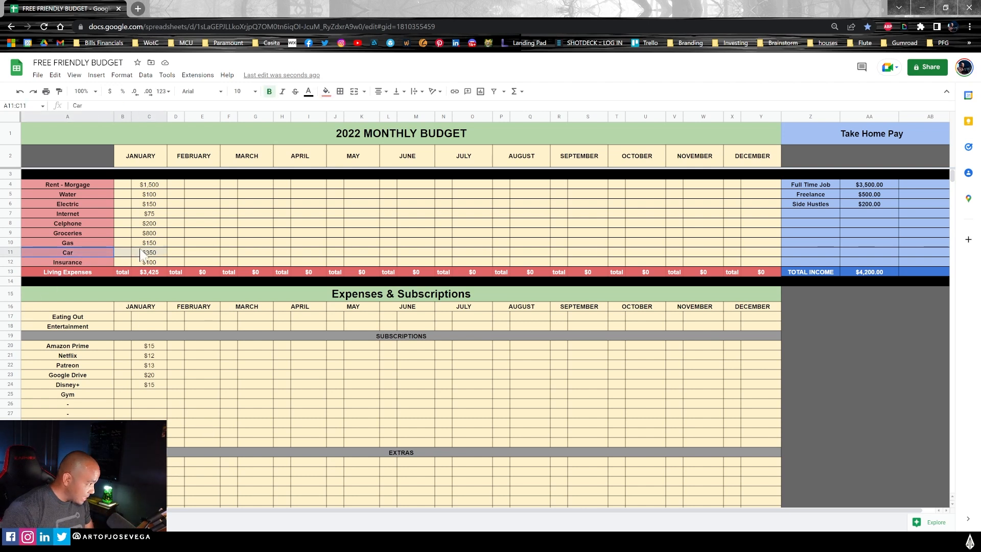
pyautogui.press('Up')
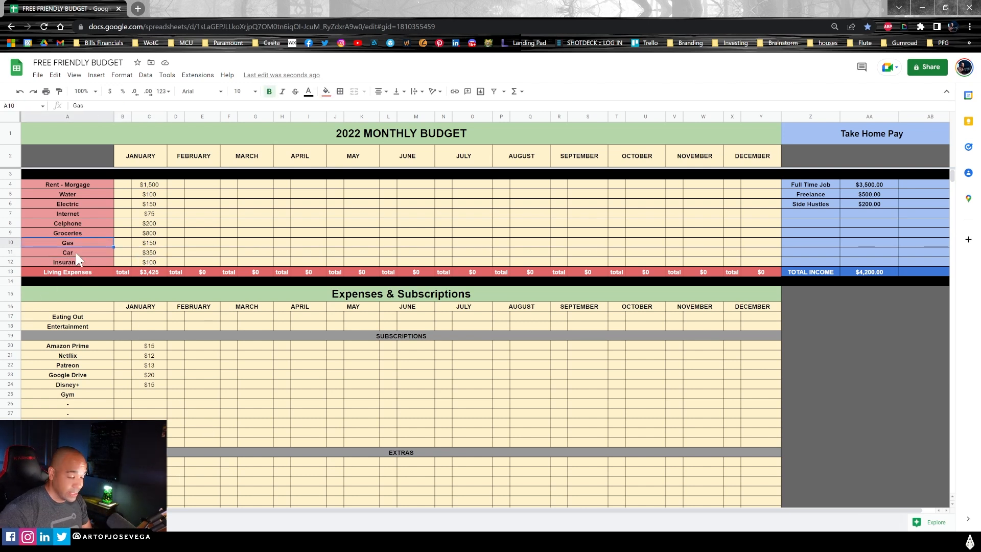
pyautogui.click(81, 223)
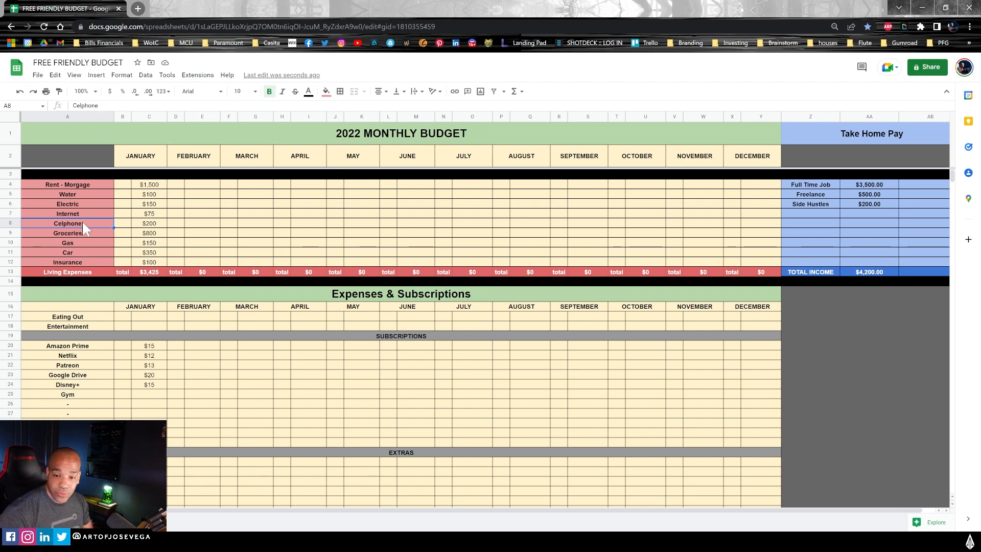
pyautogui.click(90, 251)
pyautogui.click(141, 255)
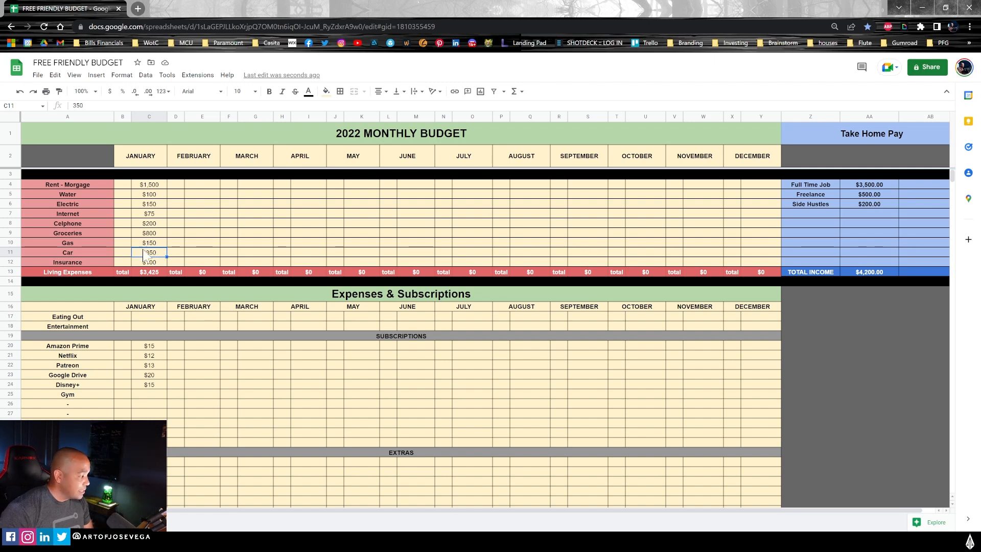
pyautogui.click(183, 256)
pyautogui.scroll(-7, 307, 317)
pyautogui.scroll(4, 230, 328)
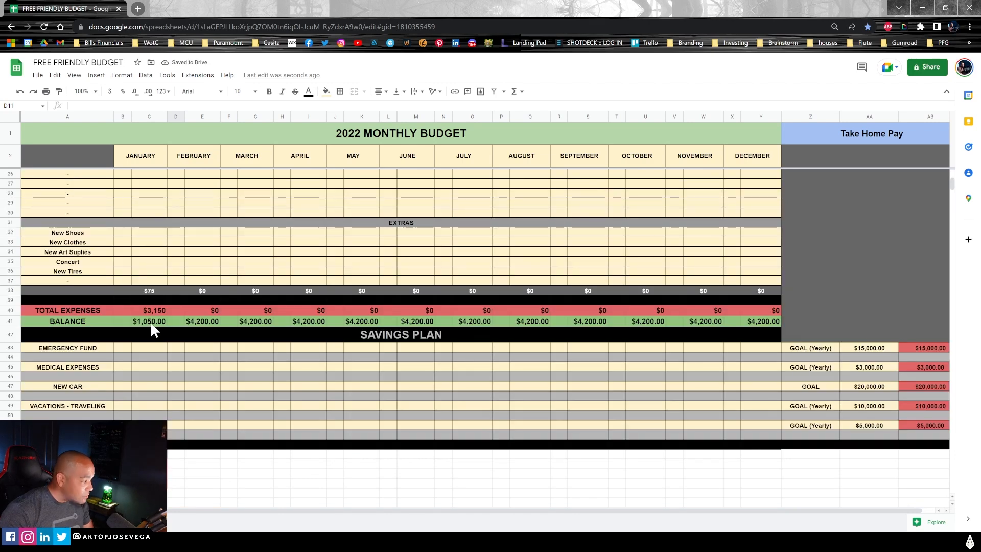
pyautogui.click(152, 319)
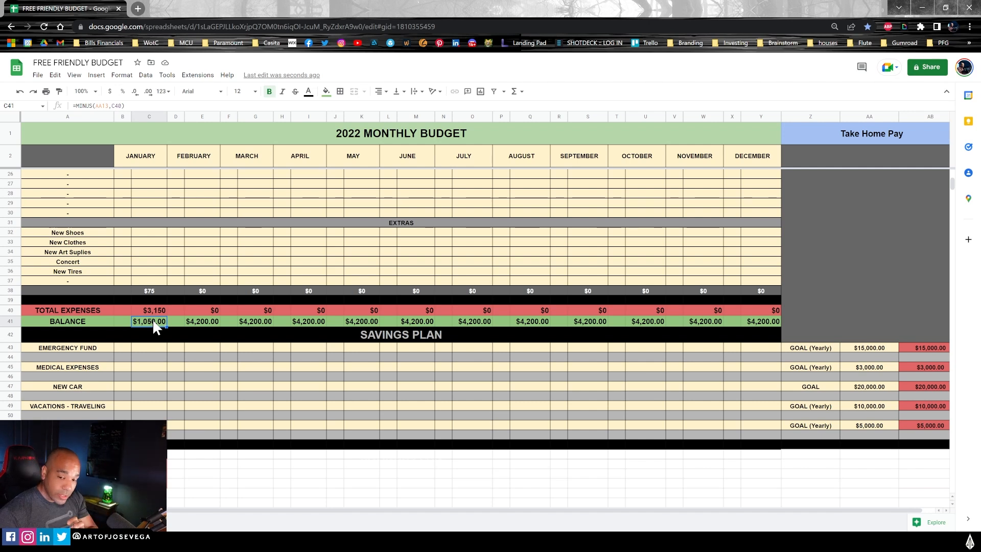
# Step: Examine how the January living expenses without a car payment relate to the balance available for the Savings Plan
pyautogui.scroll(5, 182, 339)
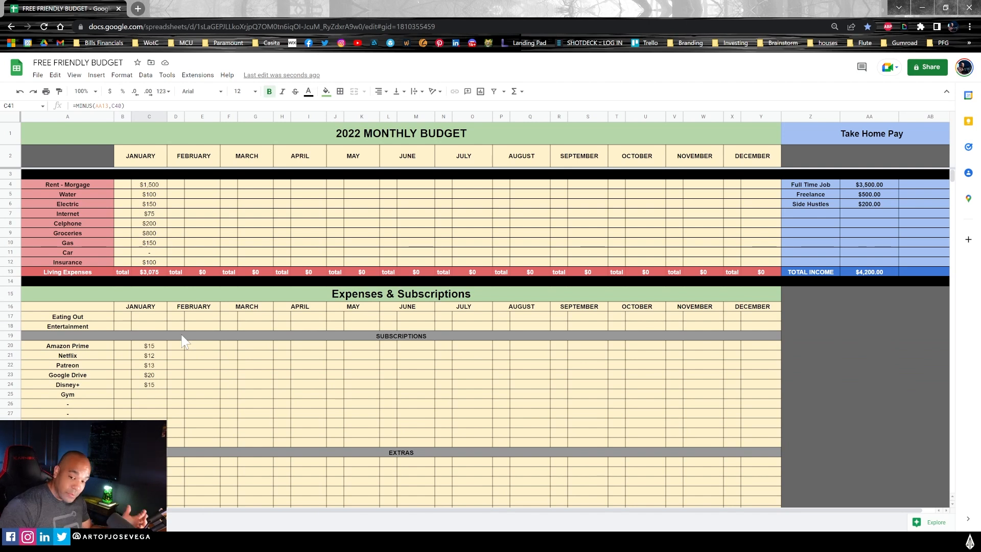
pyautogui.scroll(-5, 182, 341)
pyautogui.scroll(5, 189, 357)
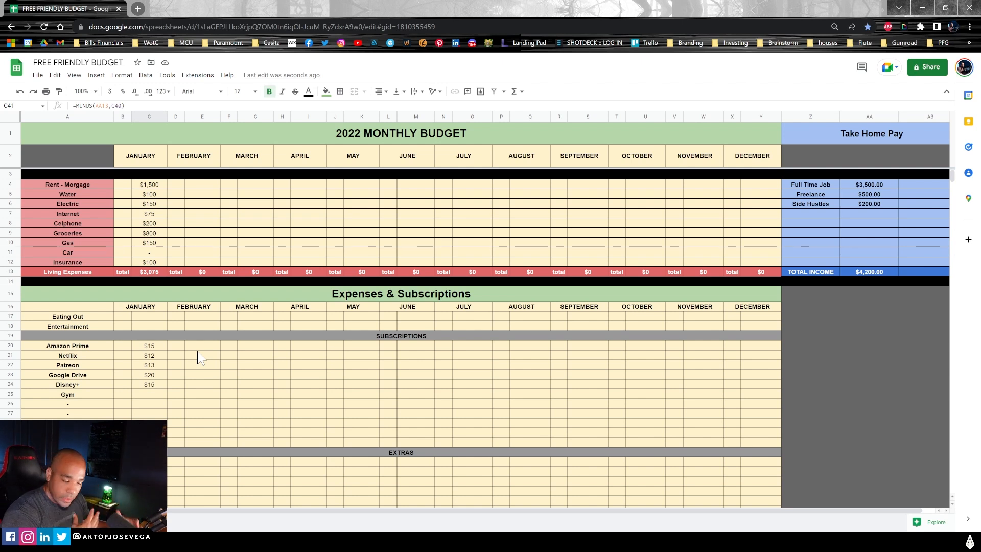
pyautogui.scroll(-2, 197, 363)
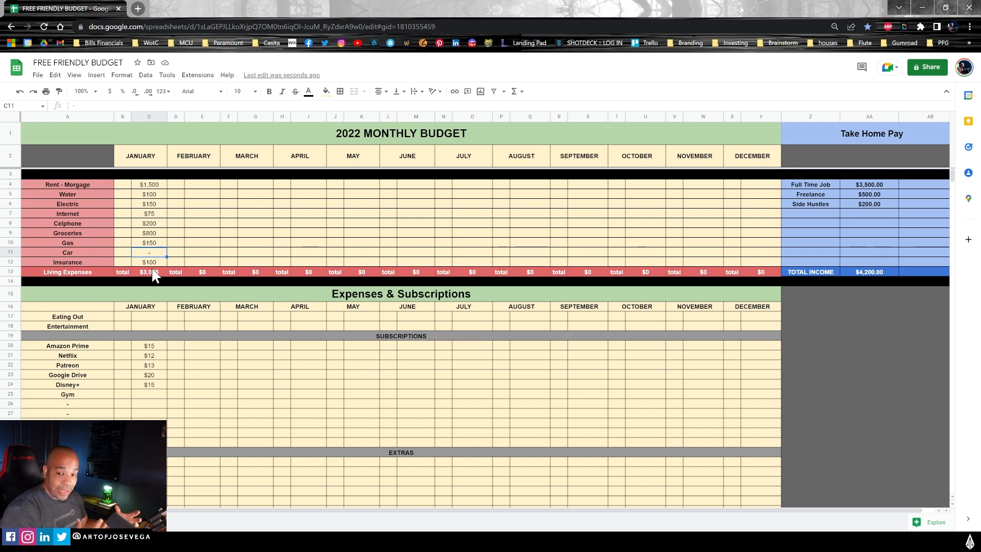
pyautogui.scroll(-5, 151, 267)
pyautogui.click(434, 336)
pyautogui.press('Down')
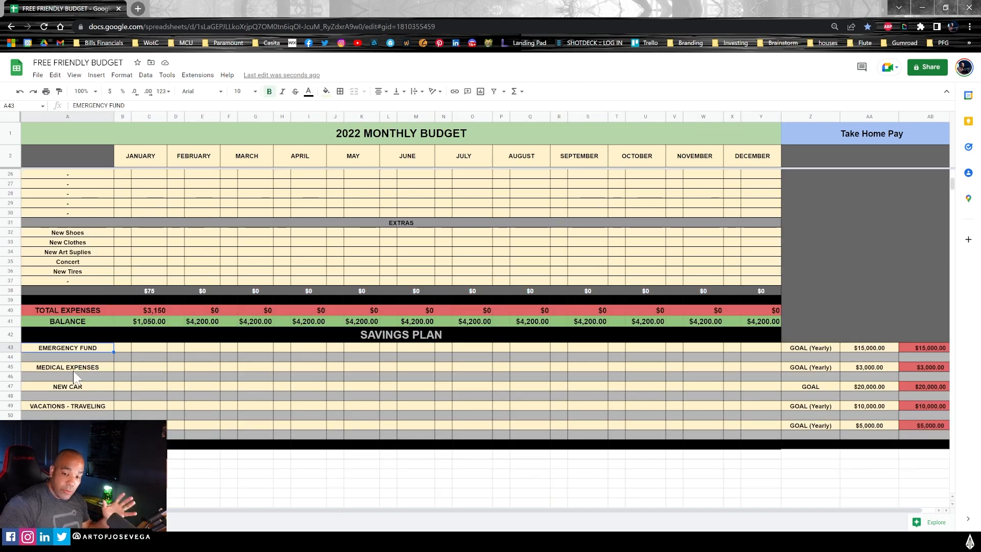
pyautogui.scroll(3, 200, 434)
pyautogui.click(202, 434)
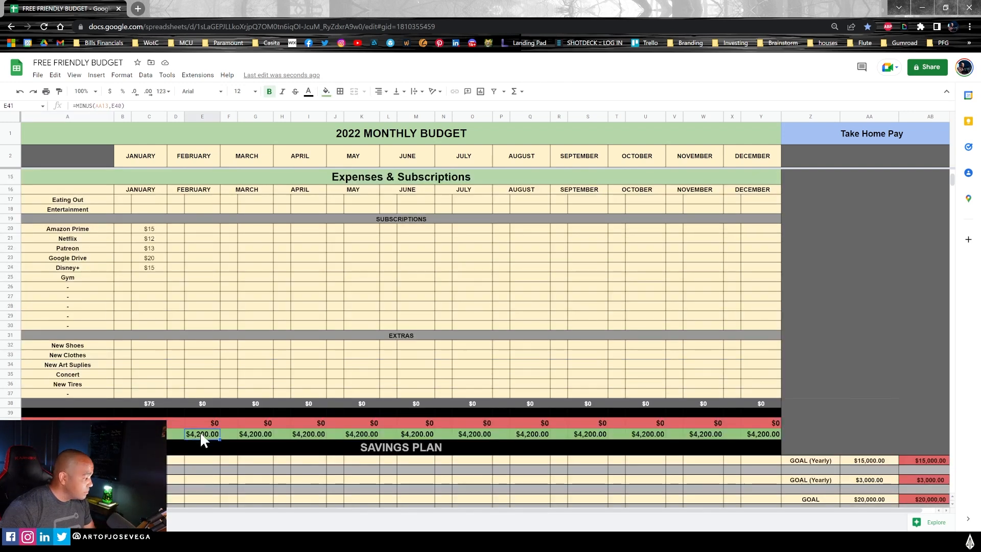
pyautogui.scroll(3, 218, 299)
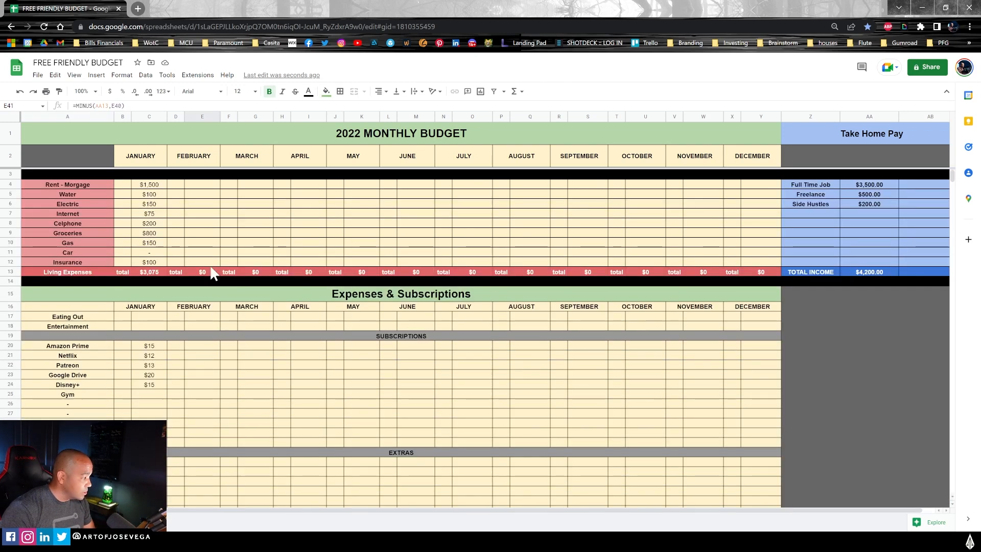
# Step: Set the Emergency Fund yearly goal to 25000 and clear the misplaced February amount in that row
pyautogui.scroll(-5, 200, 437)
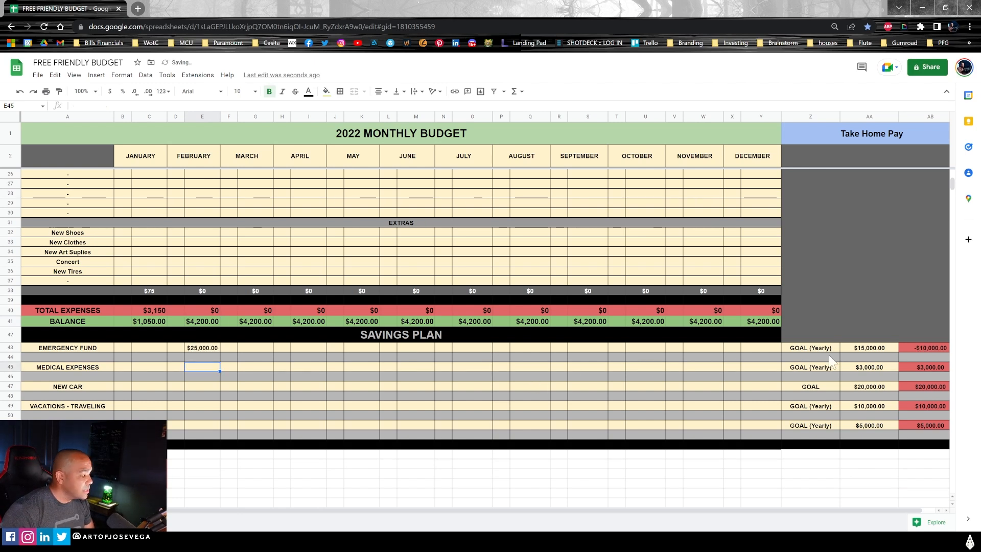
pyautogui.click(876, 349)
pyautogui.write('25000')
pyautogui.press('Return')
pyautogui.click(219, 349)
pyautogui.press('Delete')
pyautogui.click(867, 350)
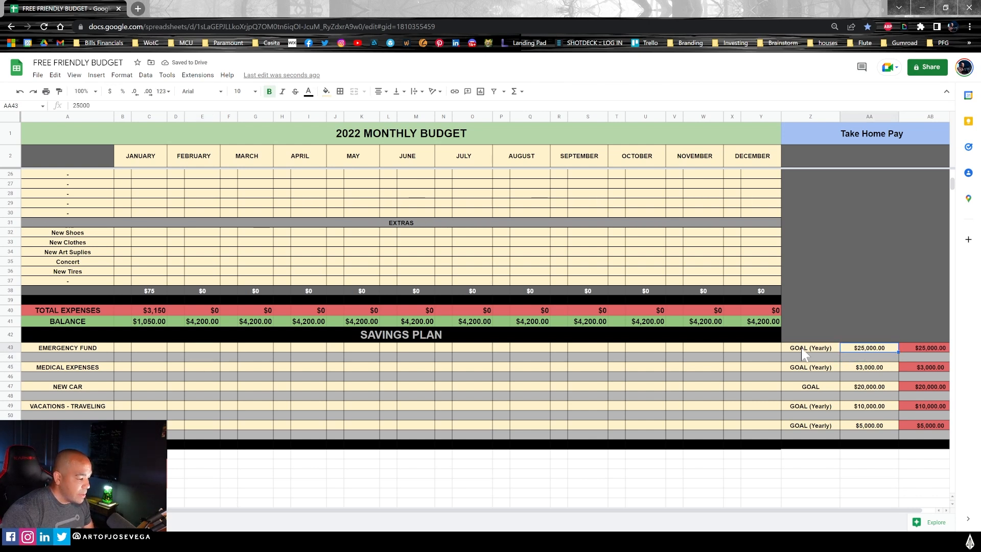
pyautogui.click(96, 348)
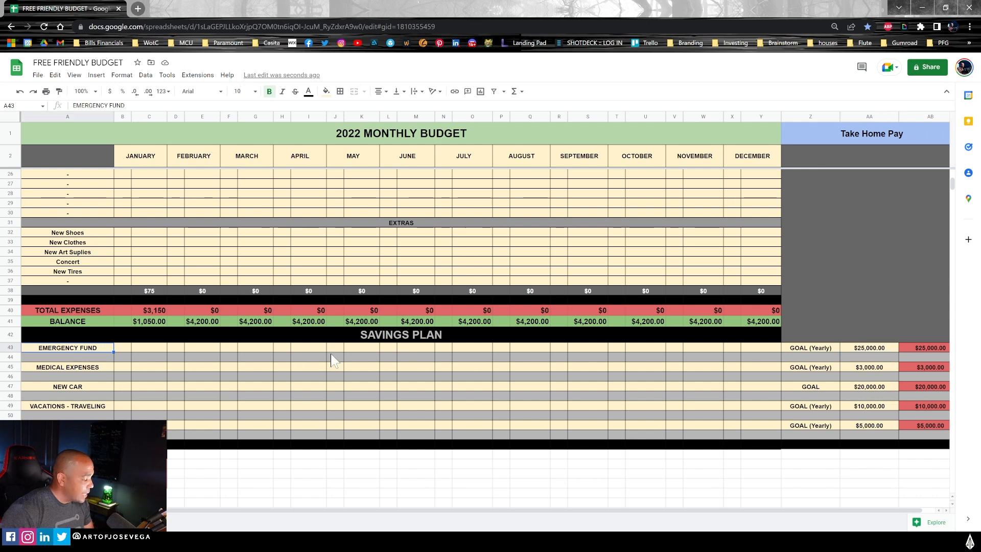
pyautogui.click(868, 349)
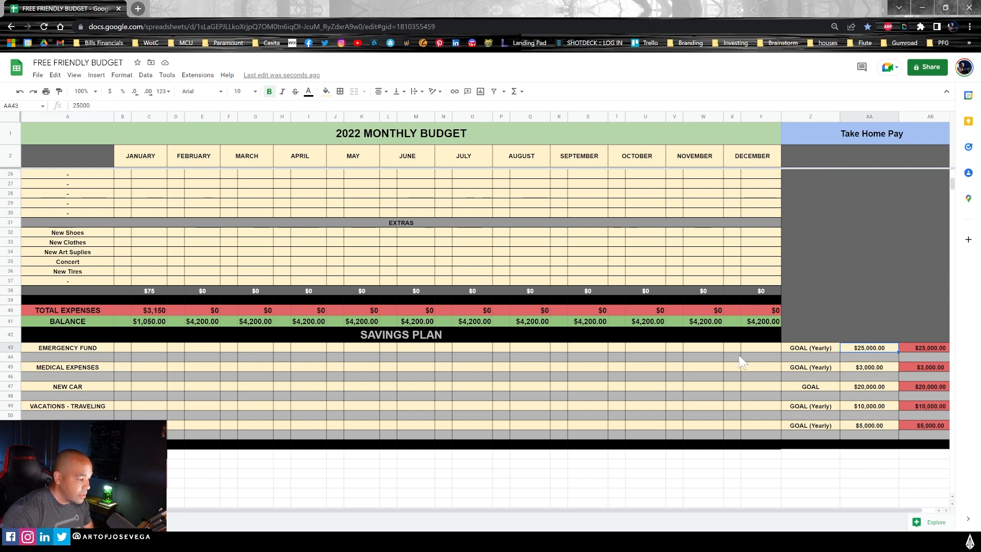
# Step: Enter a January Emergency Fund contribution of 500 and check the amount remaining toward its yearly goal
pyautogui.click(145, 351)
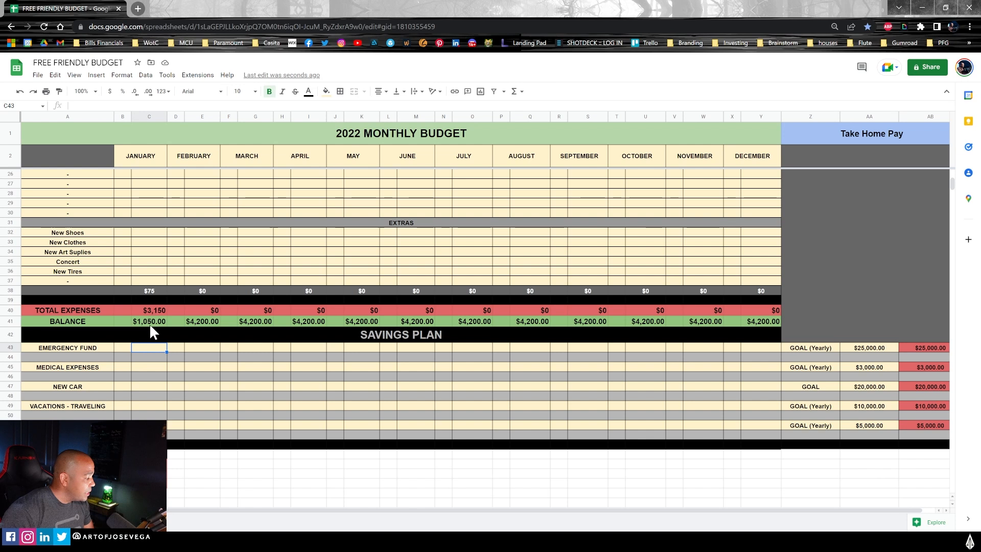
pyautogui.write('500')
pyautogui.press('Return')
pyautogui.click(918, 348)
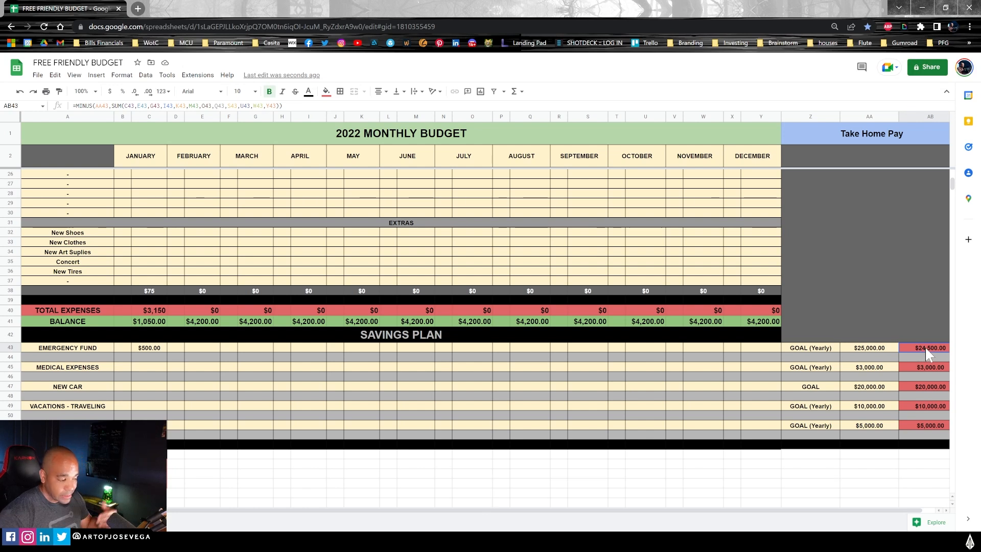
# Step: Compare Emergency Fund with the other savings categories and clear its January contribution
pyautogui.moveTo(68, 347); pyautogui.dragTo(63, 396)
pyautogui.click(72, 350)
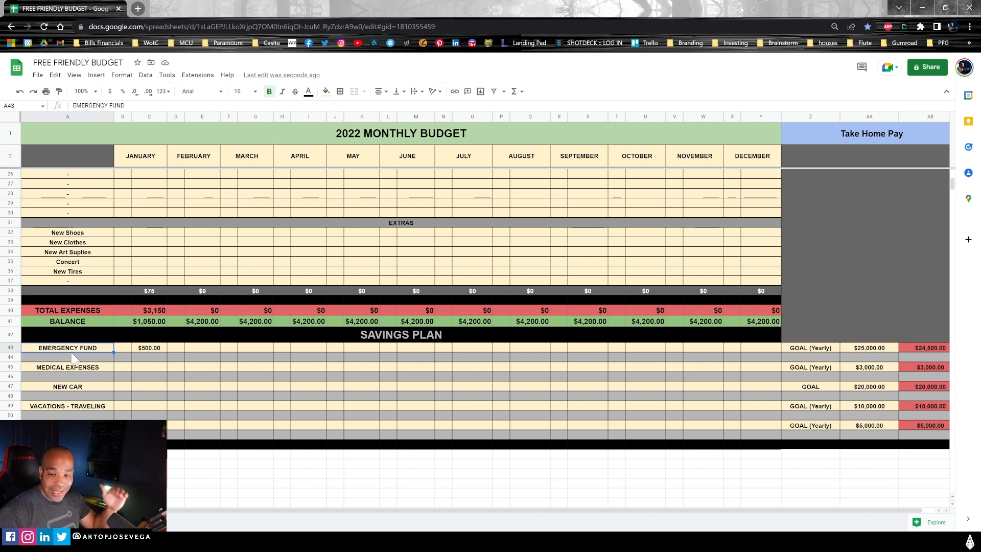
pyautogui.click(67, 392)
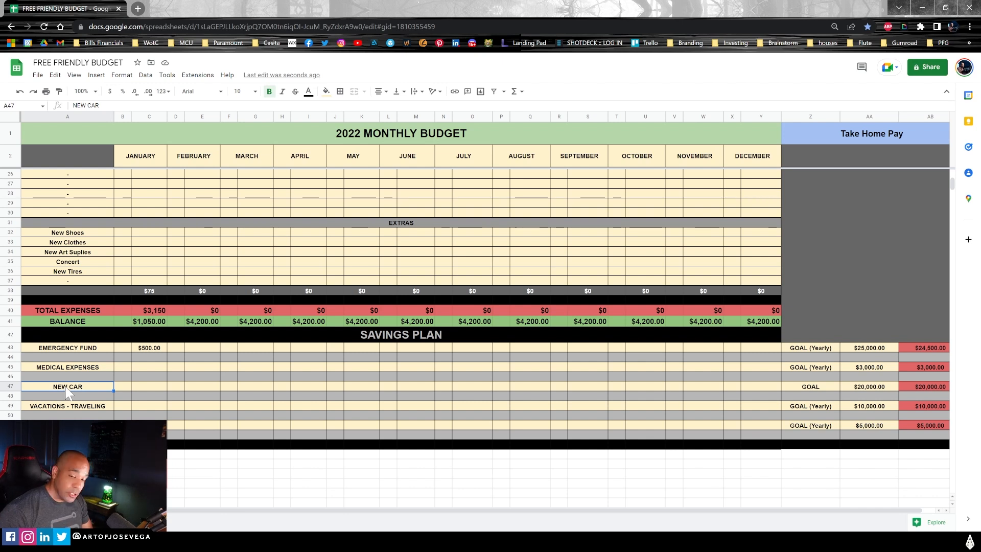
pyautogui.click(72, 349)
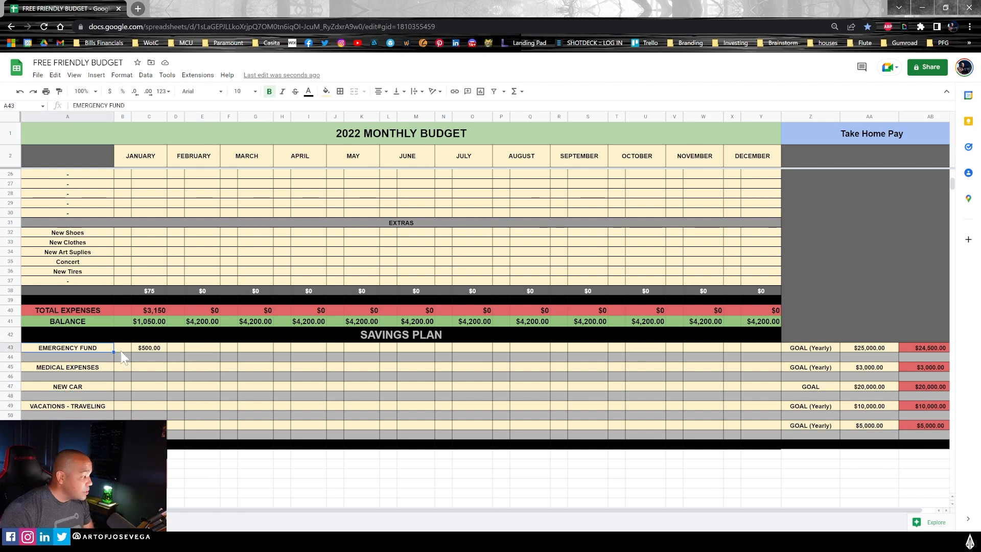
pyautogui.click(152, 350)
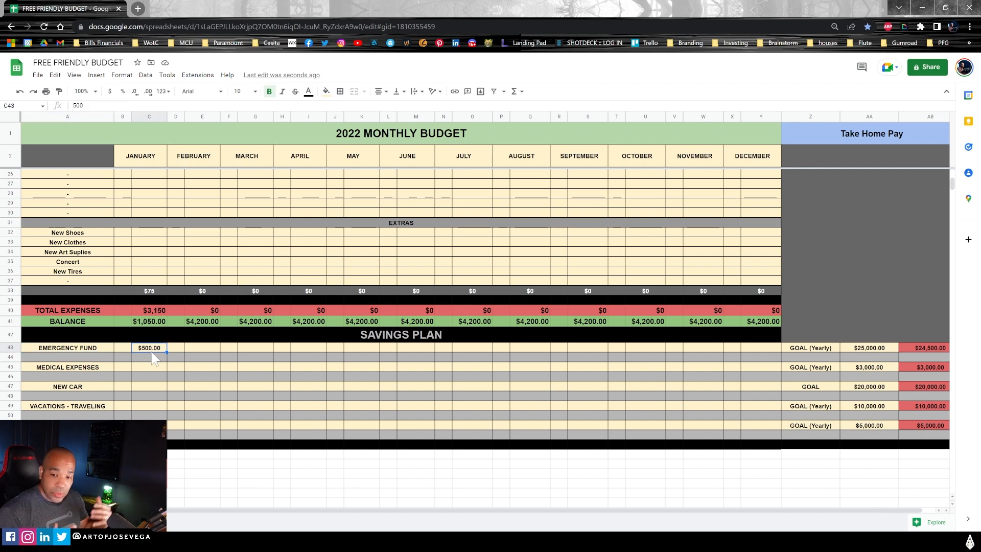
pyautogui.press('Delete')
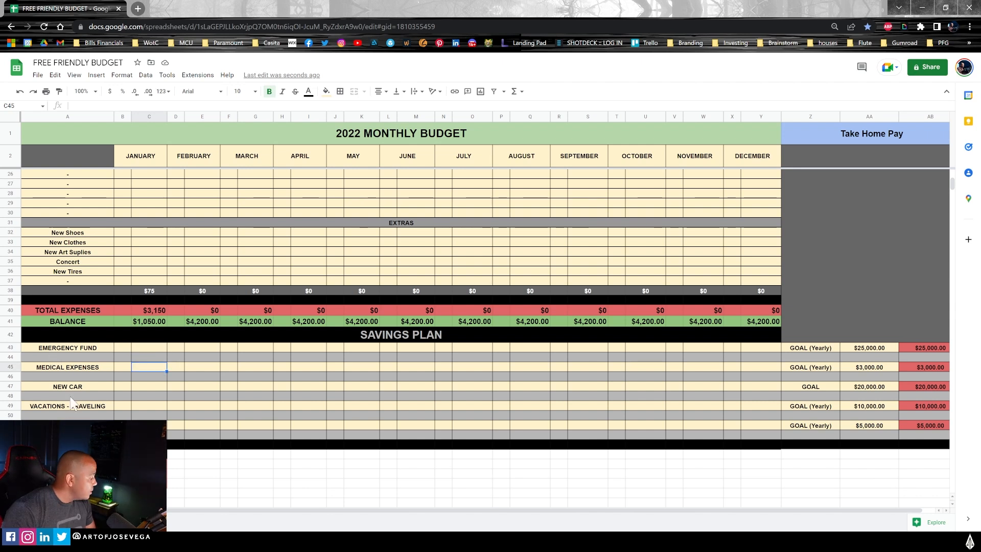
# Step: Examine the Medical Expenses, New Car, Vacations - Traveling and New Computer rows of the Savings Plan and the savings goals
pyautogui.click(151, 366)
pyautogui.click(87, 372)
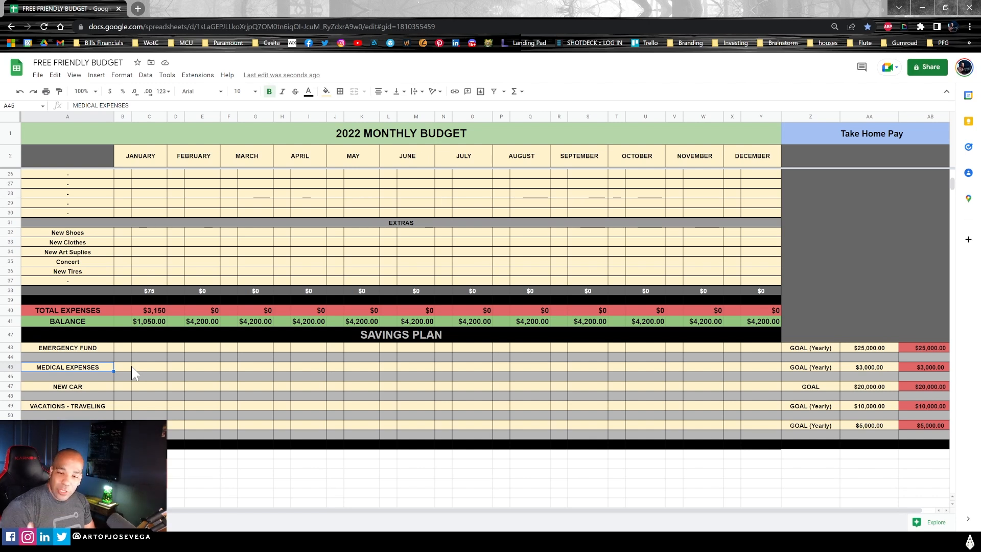
pyautogui.click(868, 367)
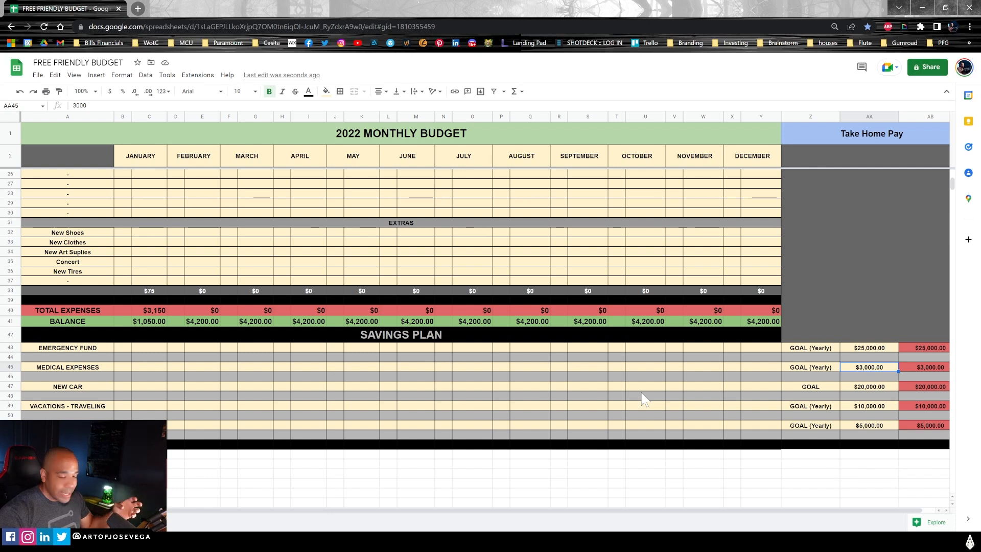
pyautogui.click(871, 387)
pyautogui.click(83, 388)
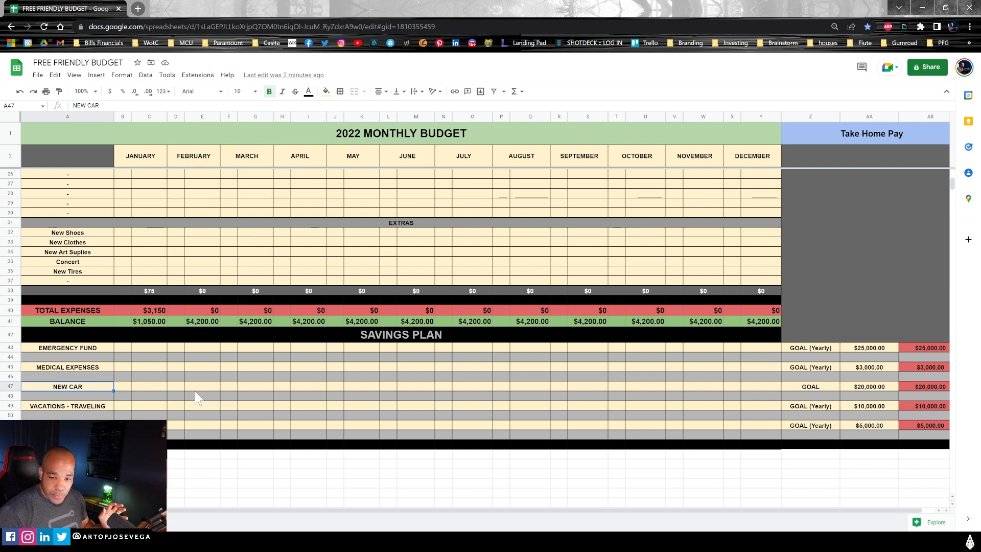
pyautogui.click(156, 389)
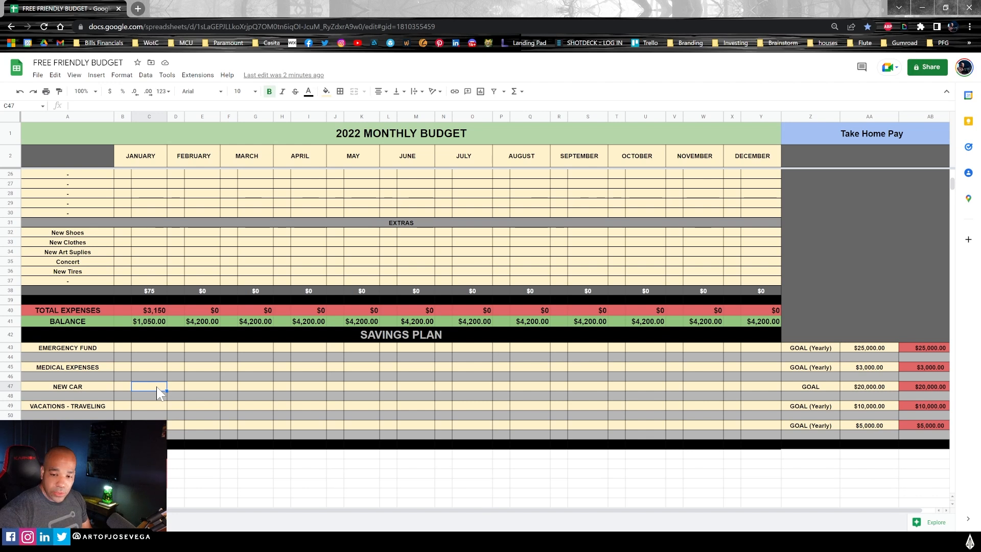
pyautogui.click(80, 389)
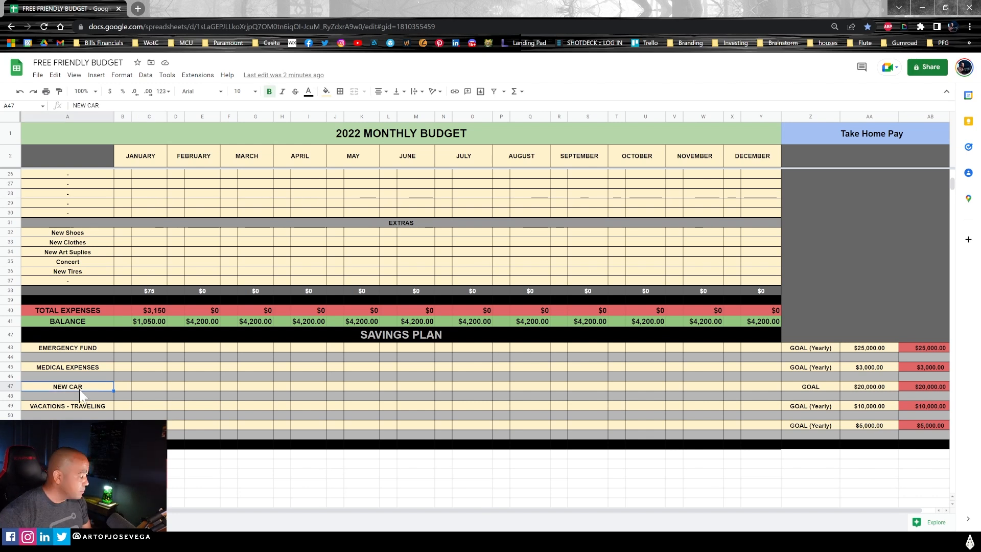
pyautogui.click(87, 408)
pyautogui.press('Down')
pyautogui.press('Down')
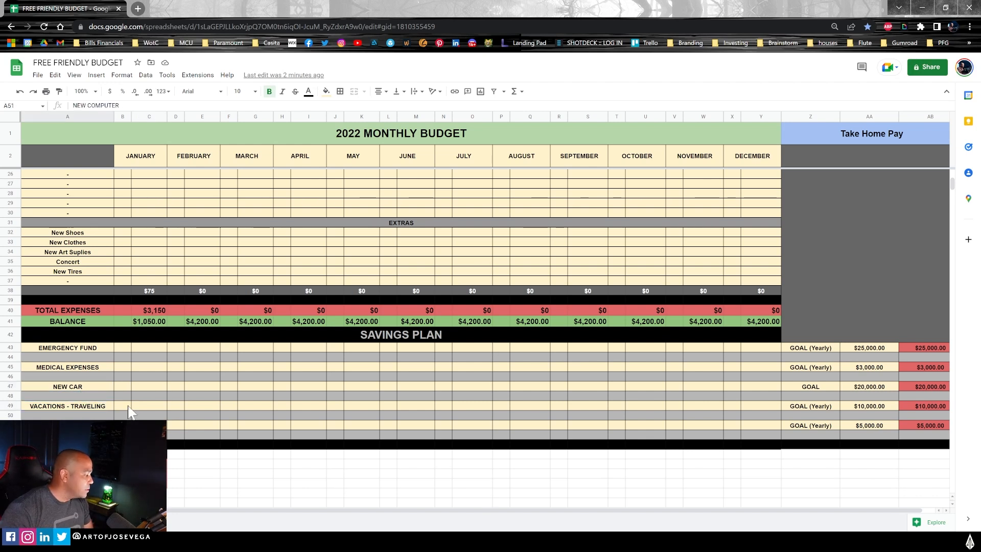
pyautogui.click(128, 406)
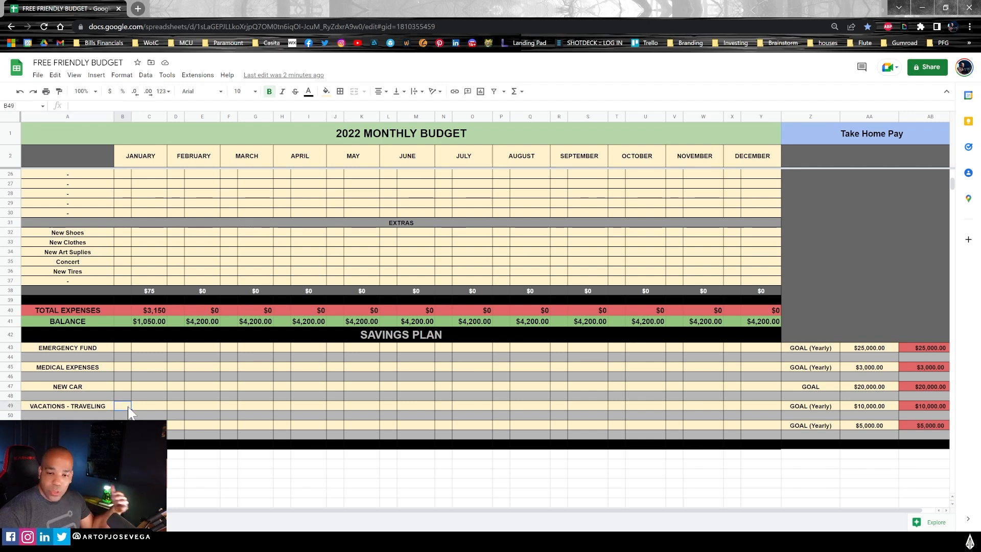
pyautogui.press('Left')
# Step: Examine the Prepaid Yearly Plan items and their 2022 amounts below the Savings Plan, comparing them with the monthly expenses
pyautogui.scroll(-4, 167, 393)
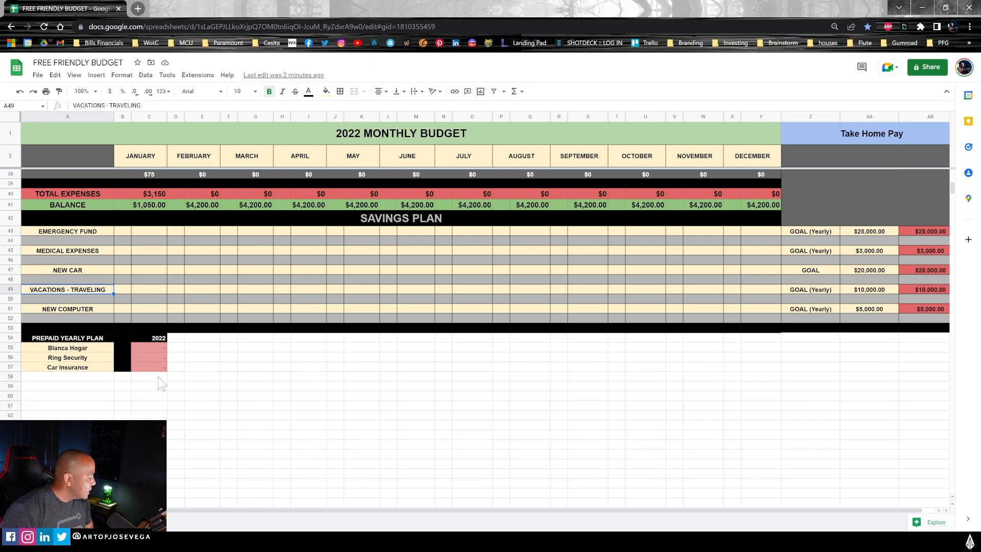
pyautogui.scroll(2, 161, 383)
pyautogui.click(97, 445)
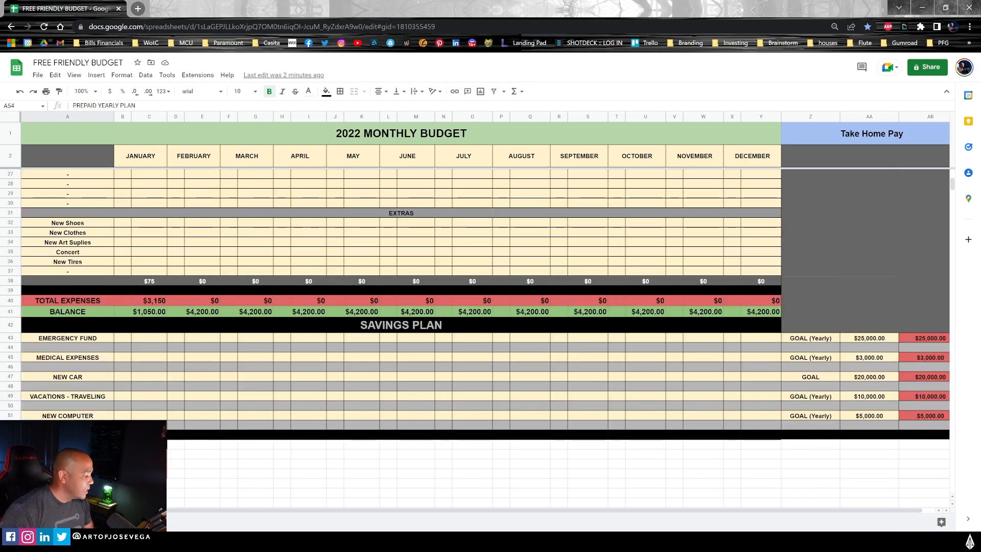
pyautogui.moveTo(97, 445); pyautogui.dragTo(151, 474)
pyautogui.scroll(5, 216, 417)
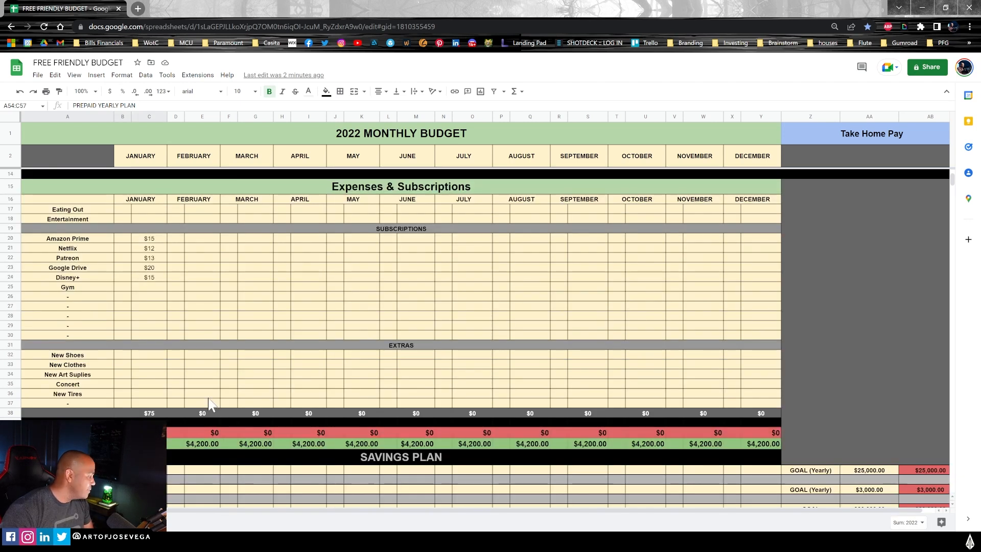
pyautogui.moveTo(85, 186); pyautogui.dragTo(146, 276)
pyautogui.scroll(-11, 97, 366)
pyautogui.click(92, 359)
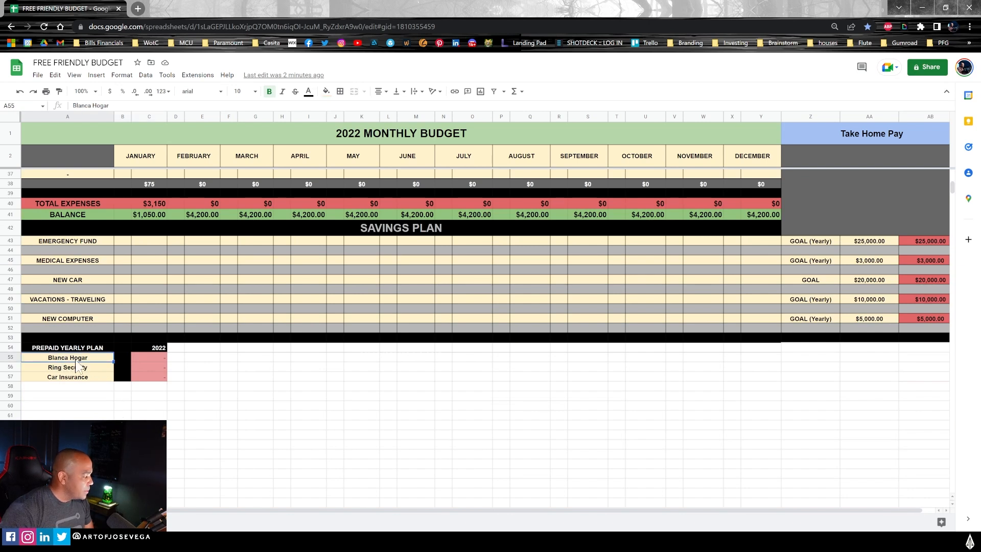
pyautogui.click(141, 360)
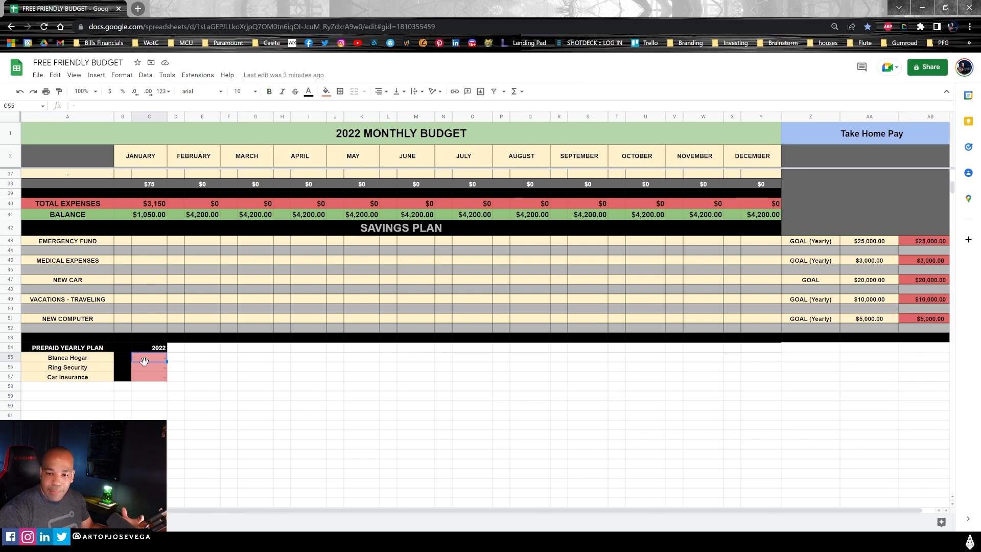
# Step: Enter 250 as a sample amount in cell C60 below the Prepaid Yearly Plan
pyautogui.scroll(10, 171, 332)
pyautogui.scroll(-12, 174, 337)
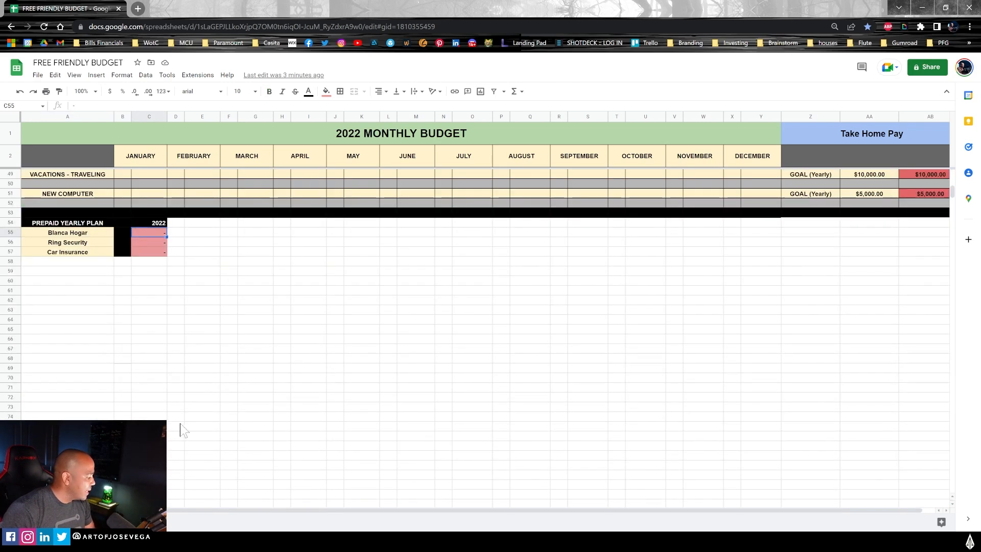
pyautogui.click(154, 280)
pyautogui.write('250')
pyautogui.press('Return')
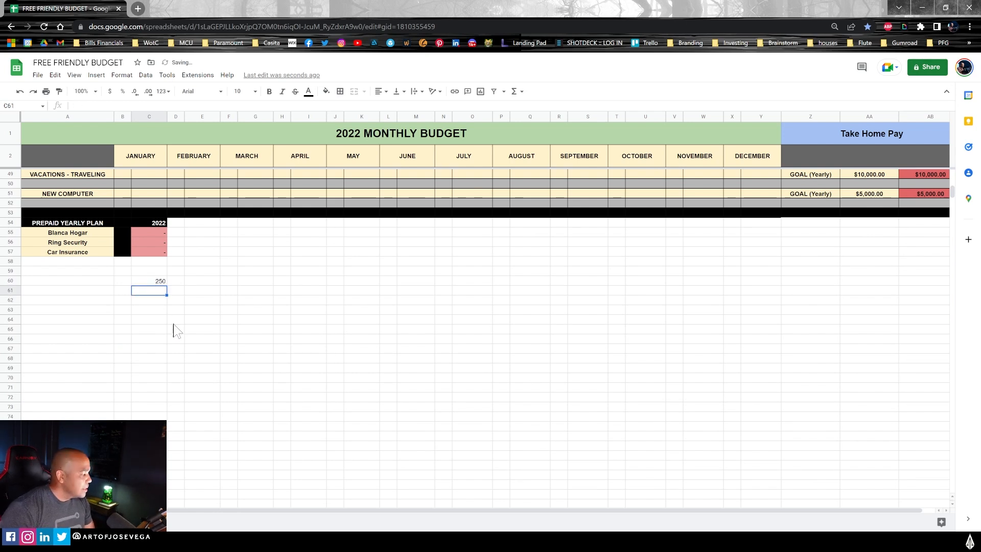
# Step: Switch to Calculator, multiply 250 by 12 for the yearly cost, and close it
pyautogui.write('250*12')
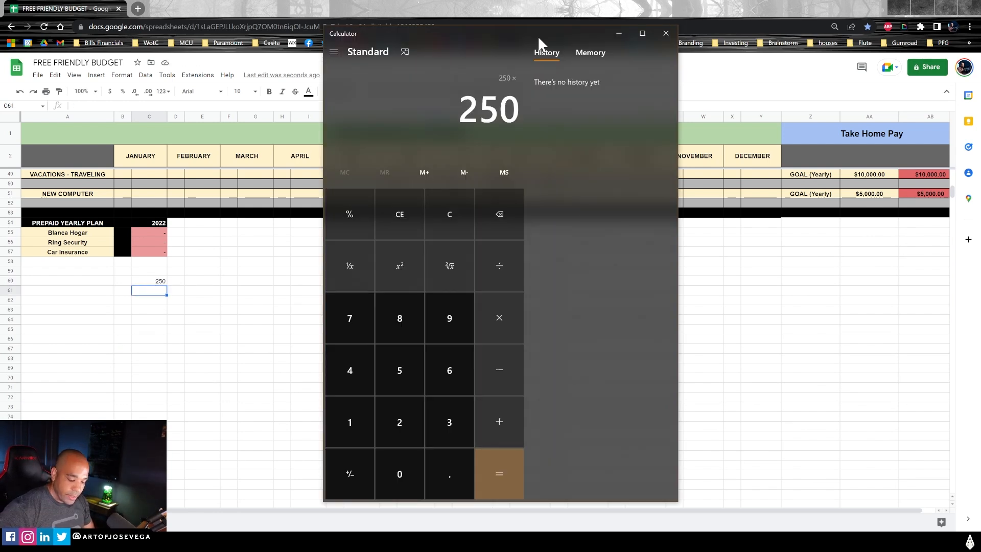
pyautogui.press('Return')
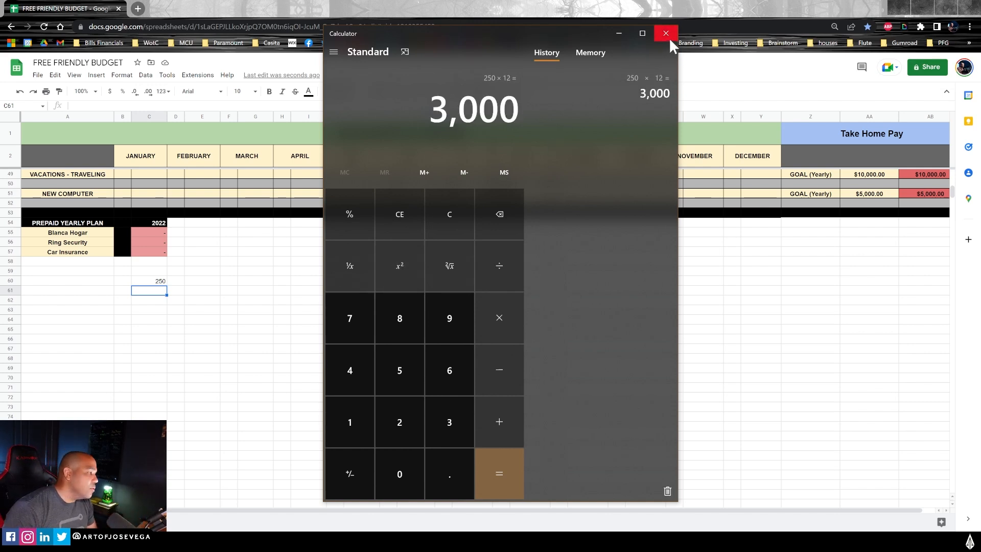
pyautogui.moveTo(578, 32); pyautogui.dragTo(606, 41)
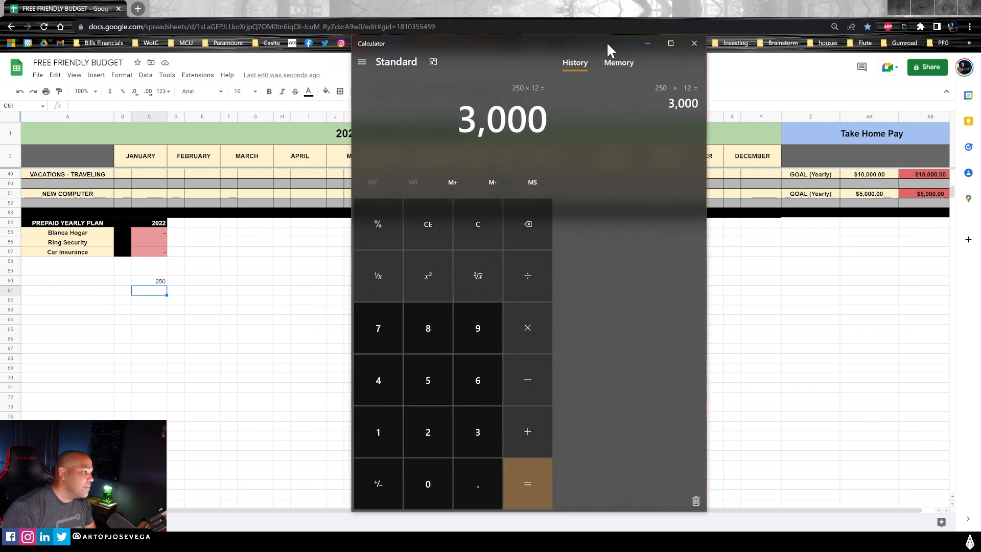
pyautogui.click(693, 44)
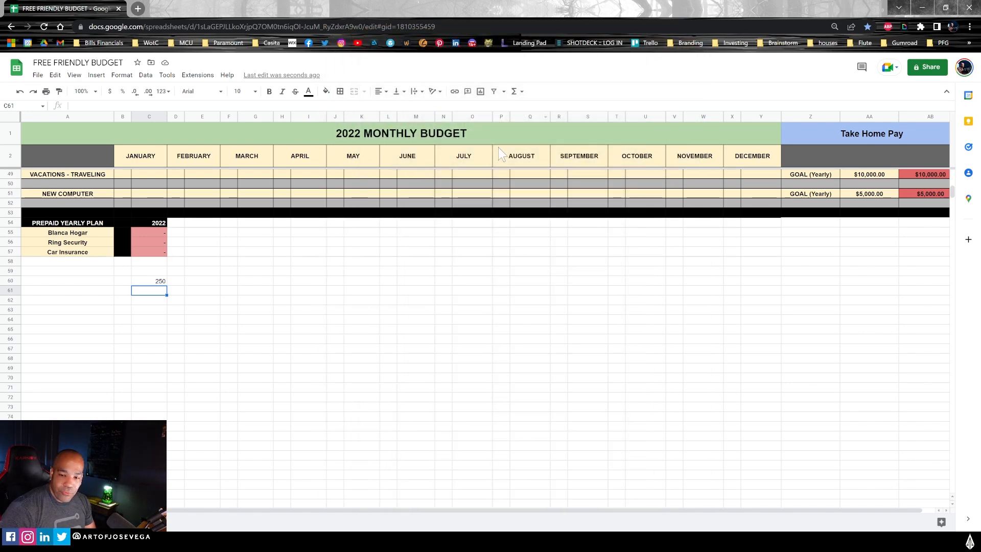
# Step: Examine the Full Time Job, Freelance and Side Hustles amounts under Take Home Pay
pyautogui.scroll(10, 522, 201)
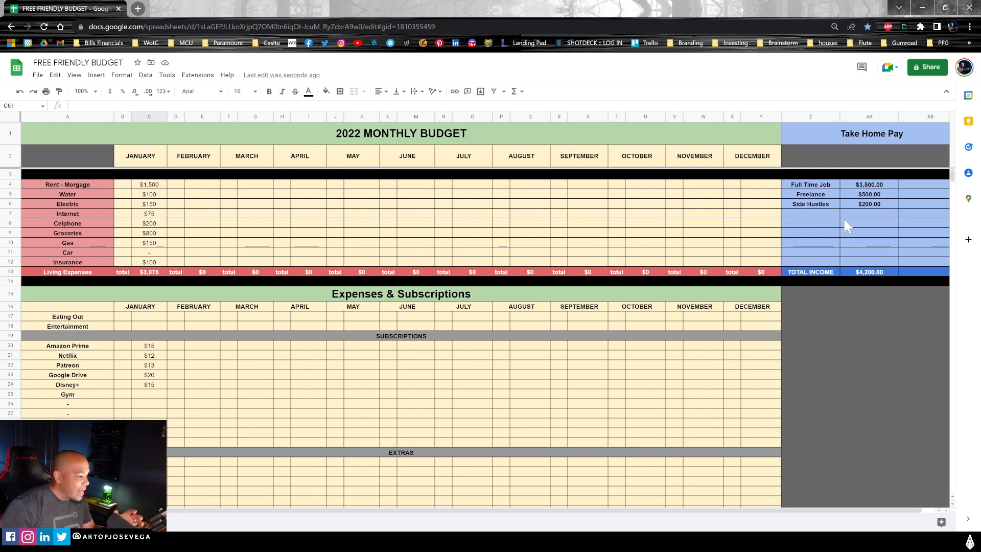
pyautogui.click(820, 185)
pyautogui.click(863, 196)
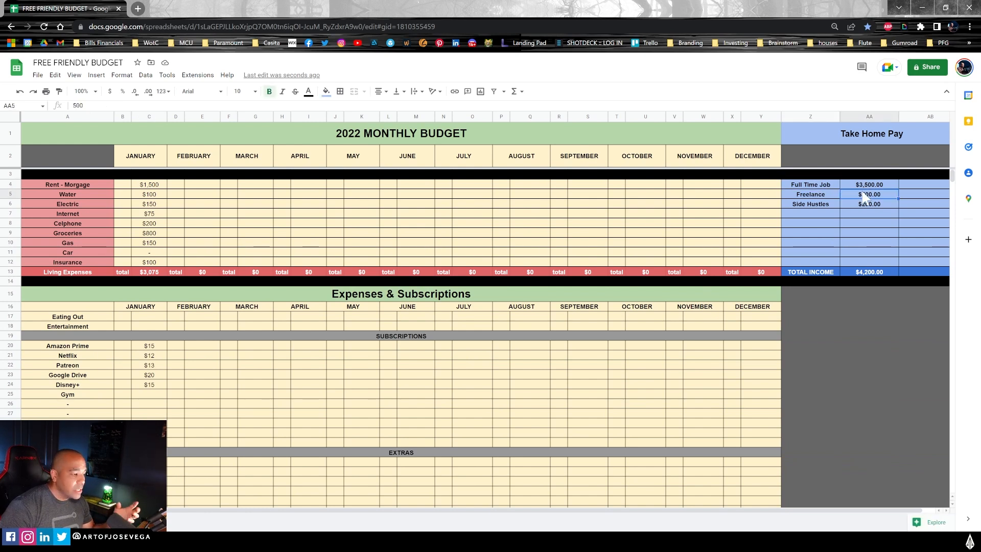
pyautogui.click(868, 213)
# Step: Examine each Prepaid Yearly Plan item, including Ring Security and Car Insurance, in relation to the monthly expenses and savings
pyautogui.scroll(-7, 442, 310)
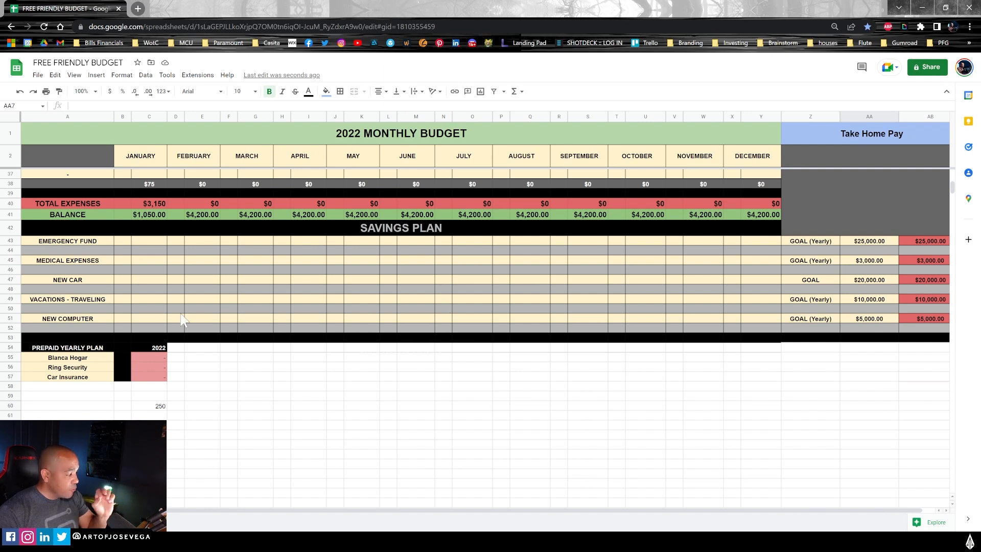
pyautogui.click(83, 359)
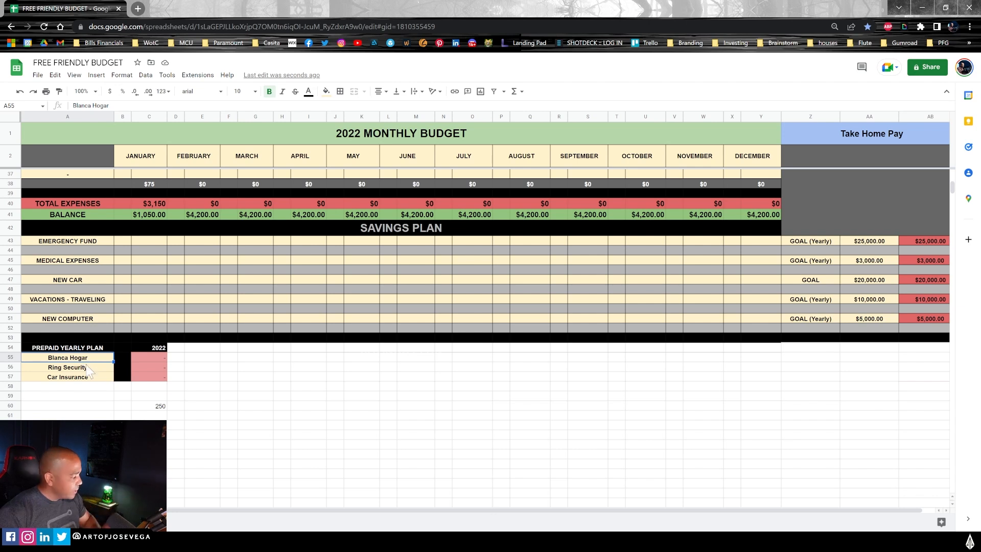
pyautogui.click(83, 369)
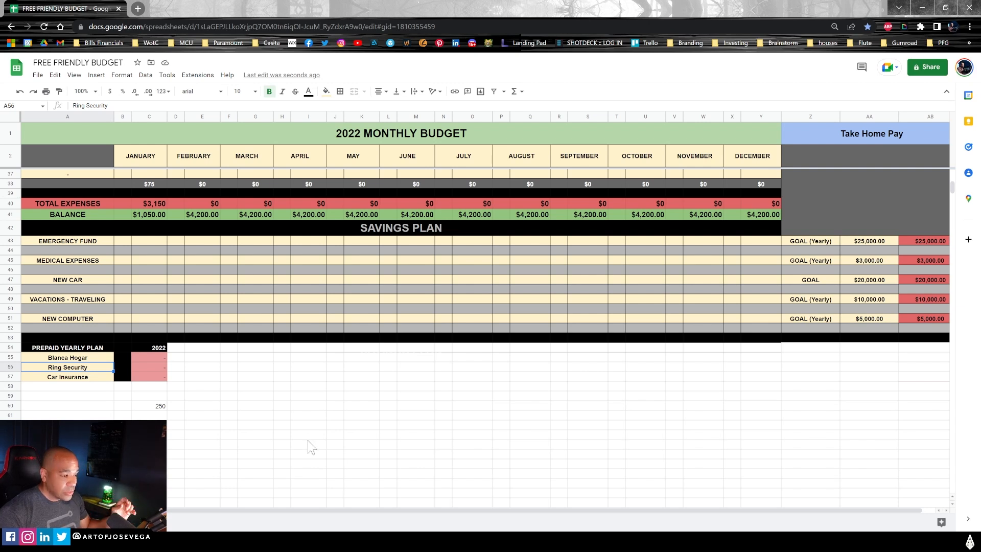
pyautogui.scroll(7, 496, 425)
pyautogui.scroll(-5, 488, 428)
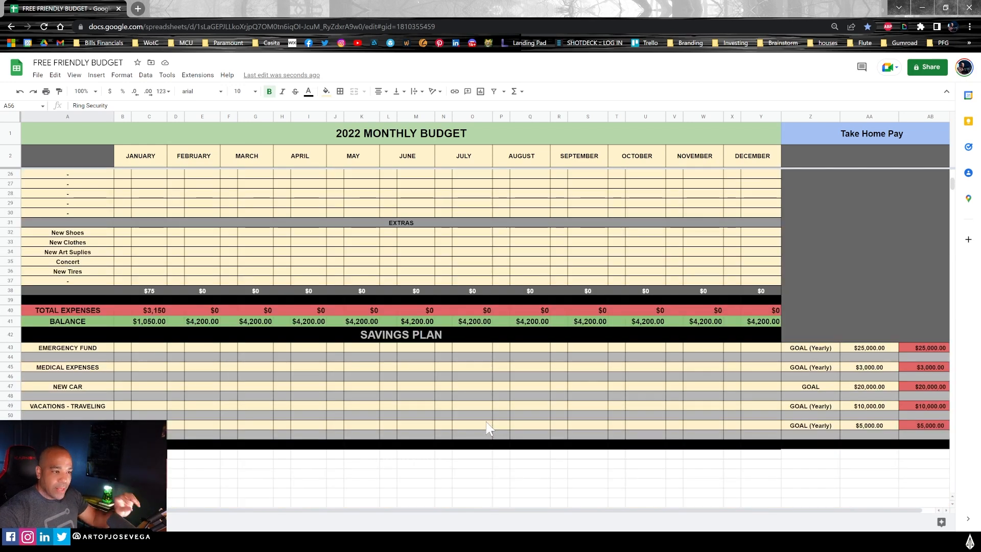
pyautogui.scroll(-4, 487, 440)
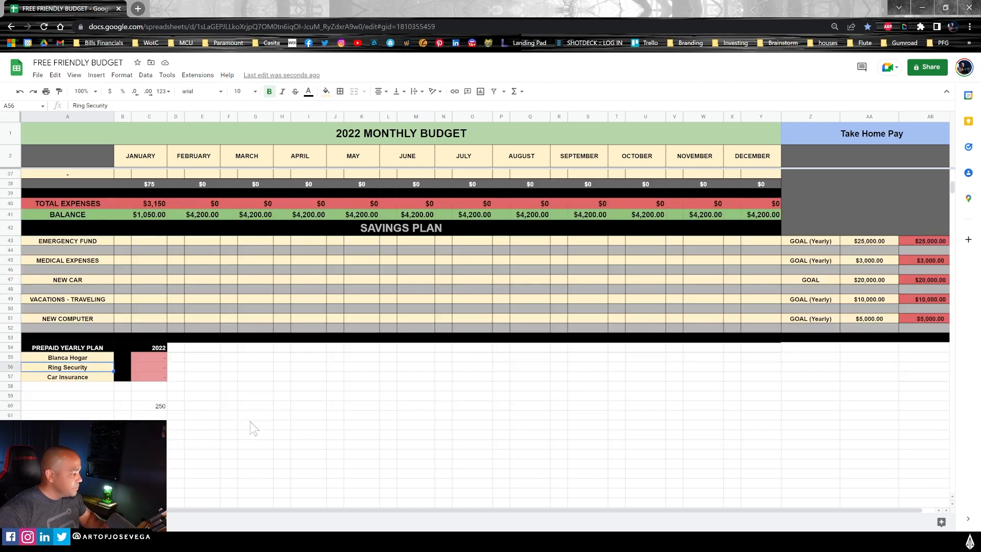
pyautogui.click(60, 378)
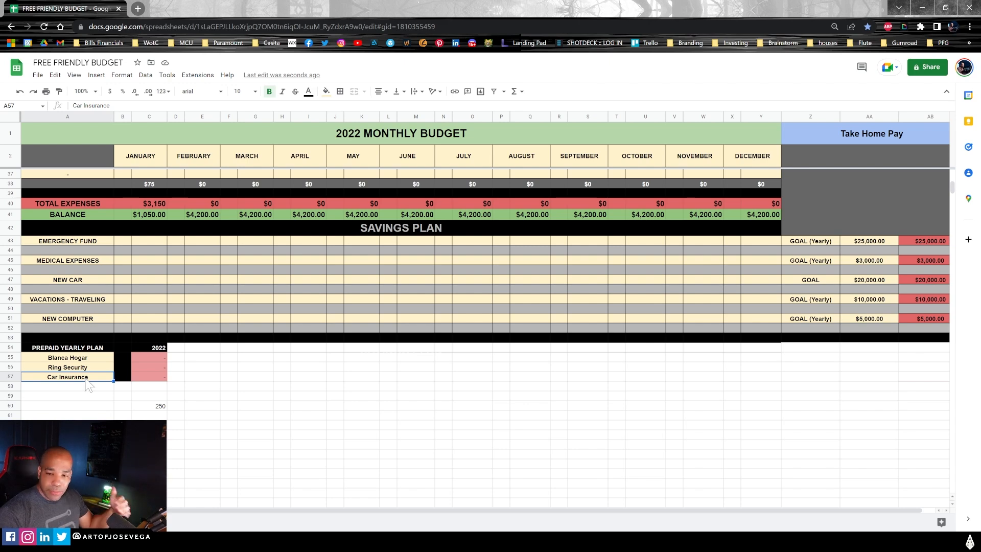
# Step: Examine the Fulltime, Freelance, Youtube and Side Hustle rows on the separate income sheet and return to the 2022 monthly budget
pyautogui.scroll(7, 87, 383)
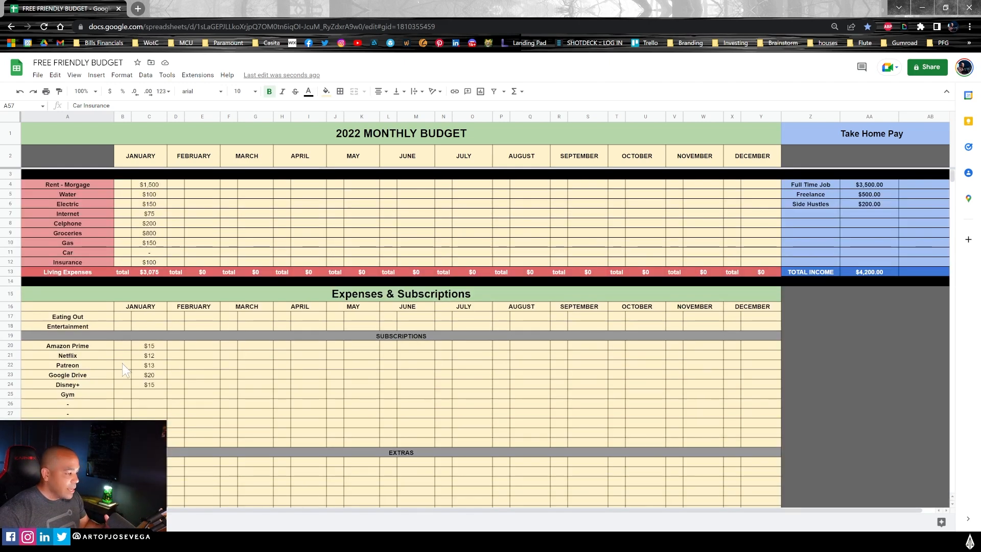
pyautogui.scroll(-3, 122, 363)
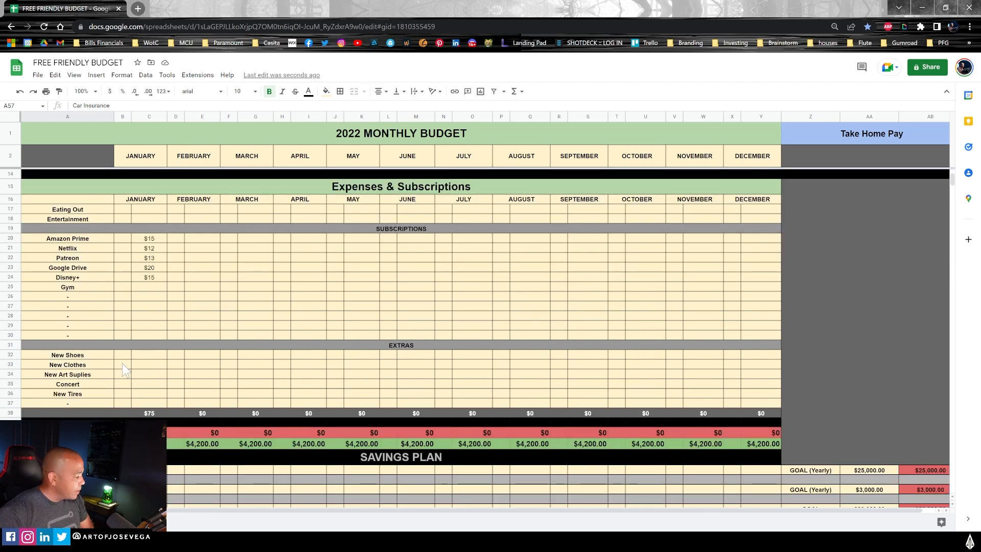
pyautogui.scroll(3, 121, 363)
pyautogui.click(117, 522)
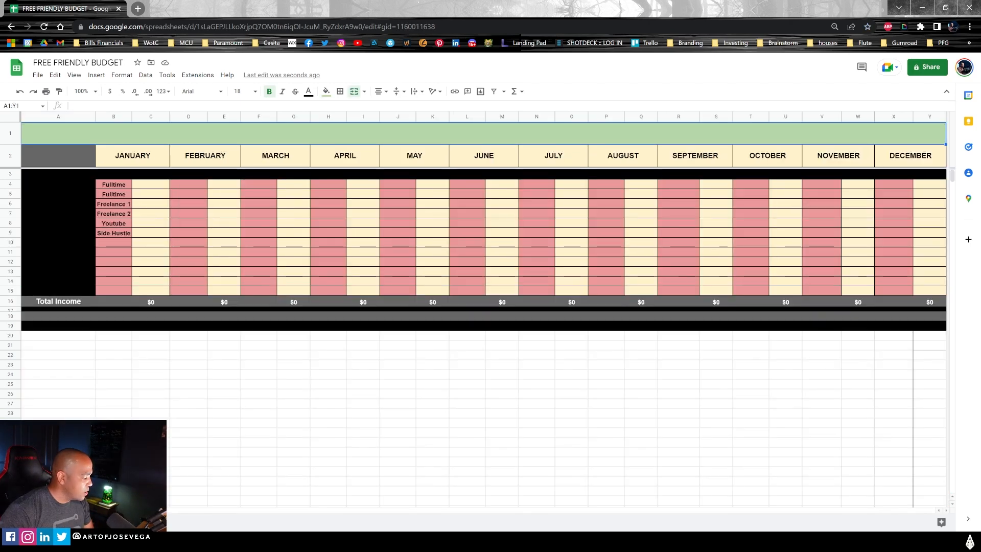
pyautogui.click(149, 186)
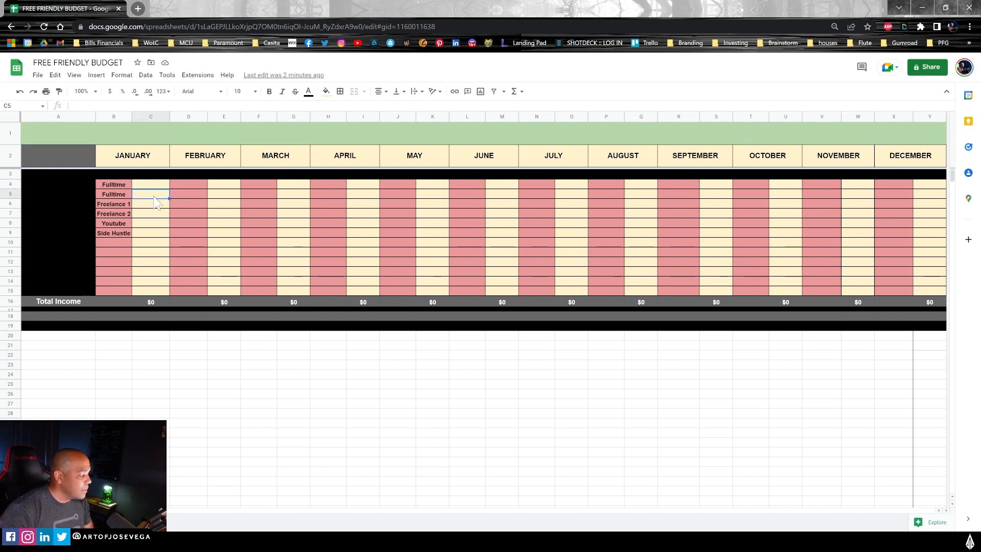
pyautogui.click(221, 204)
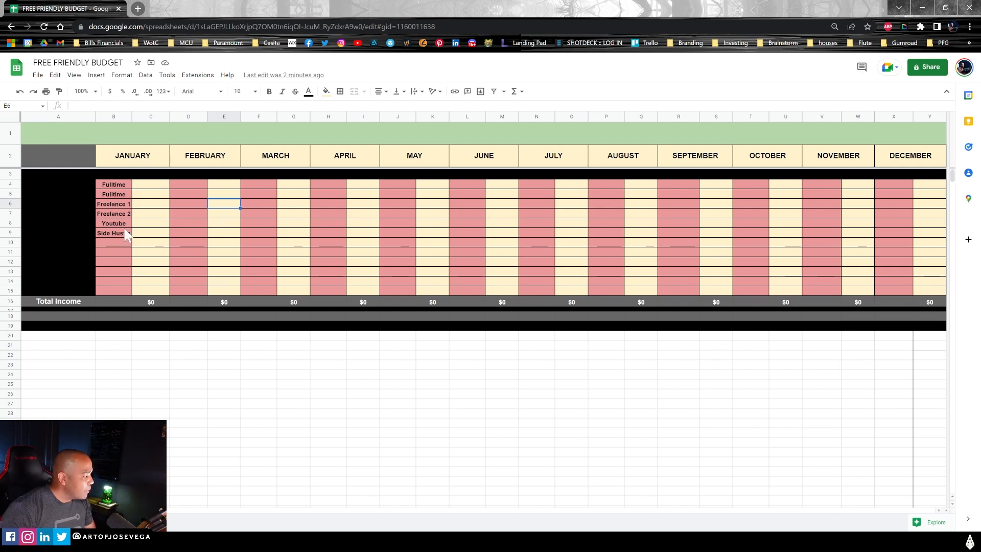
pyautogui.click(221, 223)
pyautogui.click(221, 234)
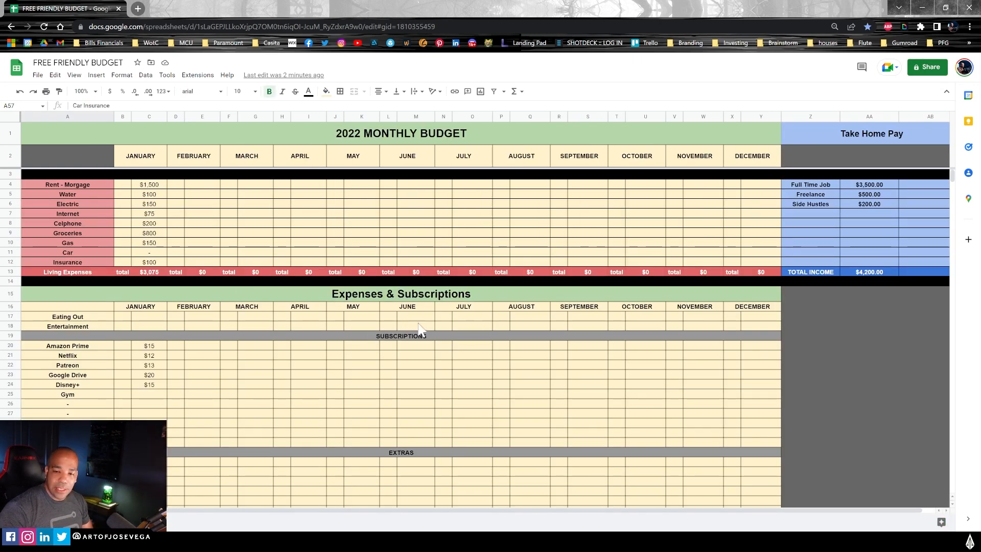
pyautogui.scroll(-3, 418, 330)
pyautogui.scroll(3, 472, 332)
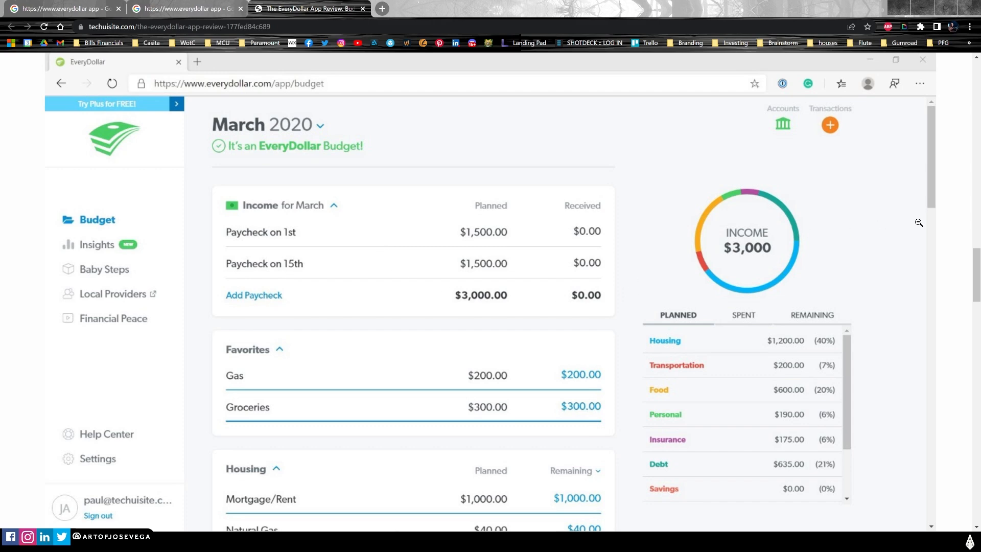
# Step: Examine enlarged views of the EveryDollar desktop and iPhone budget screenshots in the techuisite.com app review
pyautogui.moveTo(977, 265); pyautogui.dragTo(977, 271)
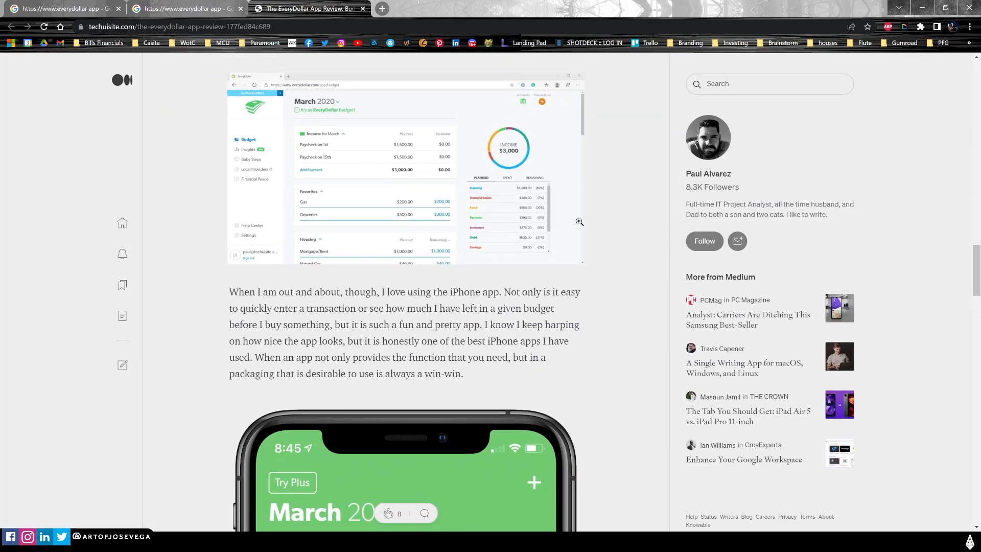
pyautogui.click(486, 215)
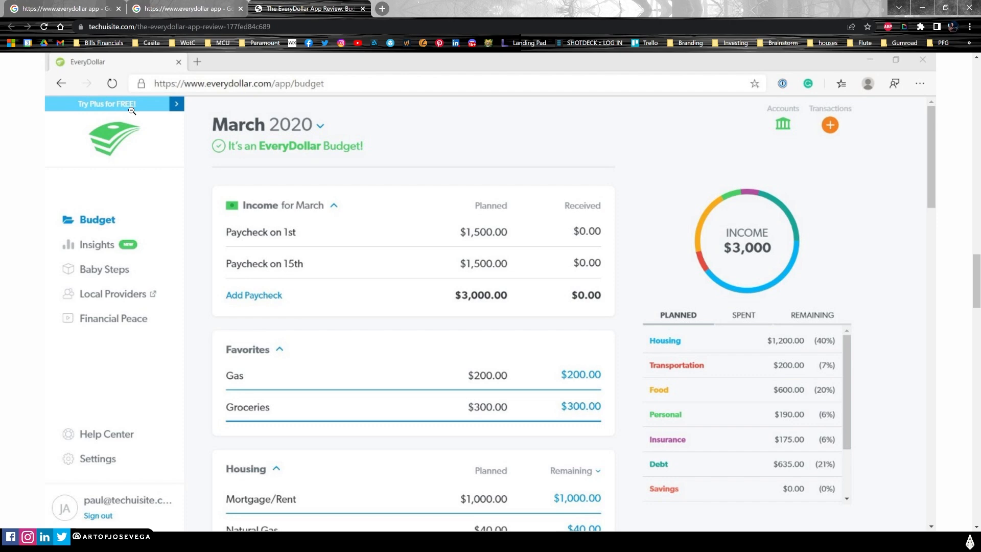
pyautogui.moveTo(978, 275); pyautogui.dragTo(979, 279)
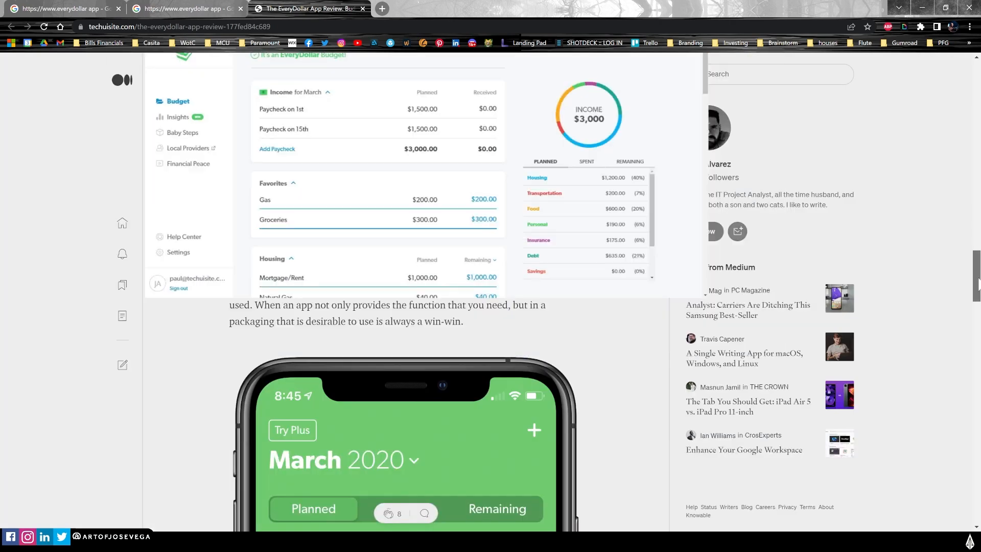
pyautogui.click(416, 435)
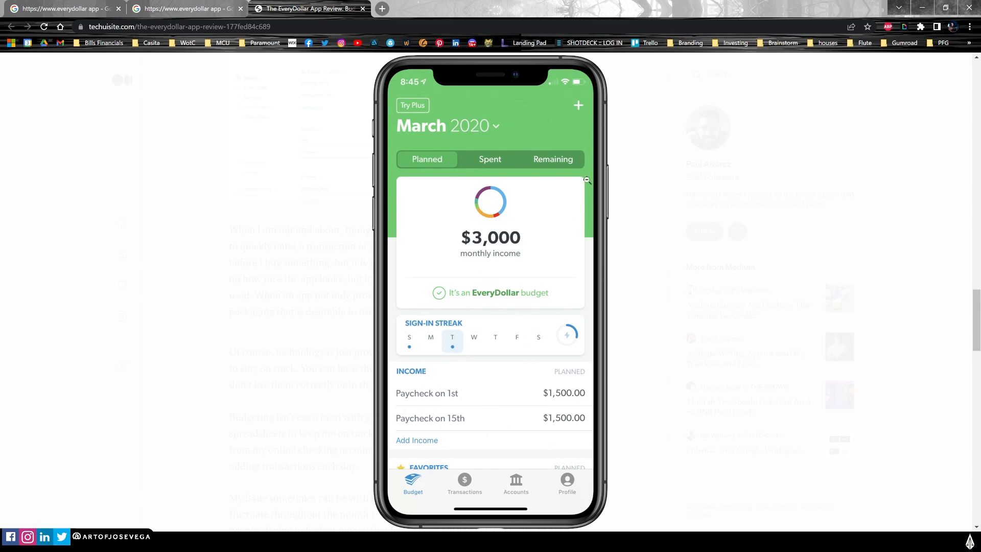
pyautogui.click(661, 214)
pyautogui.scroll(5, 644, 211)
pyautogui.click(448, 285)
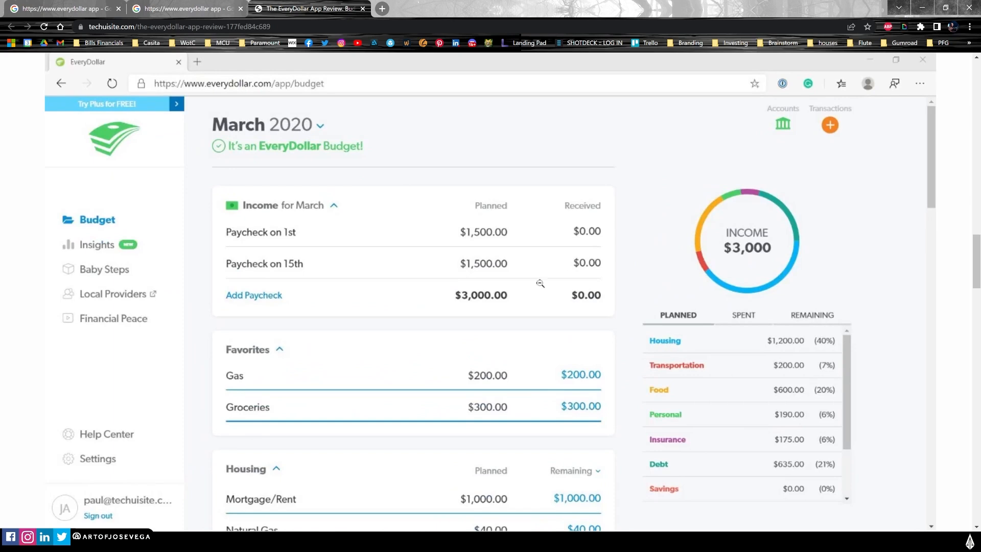